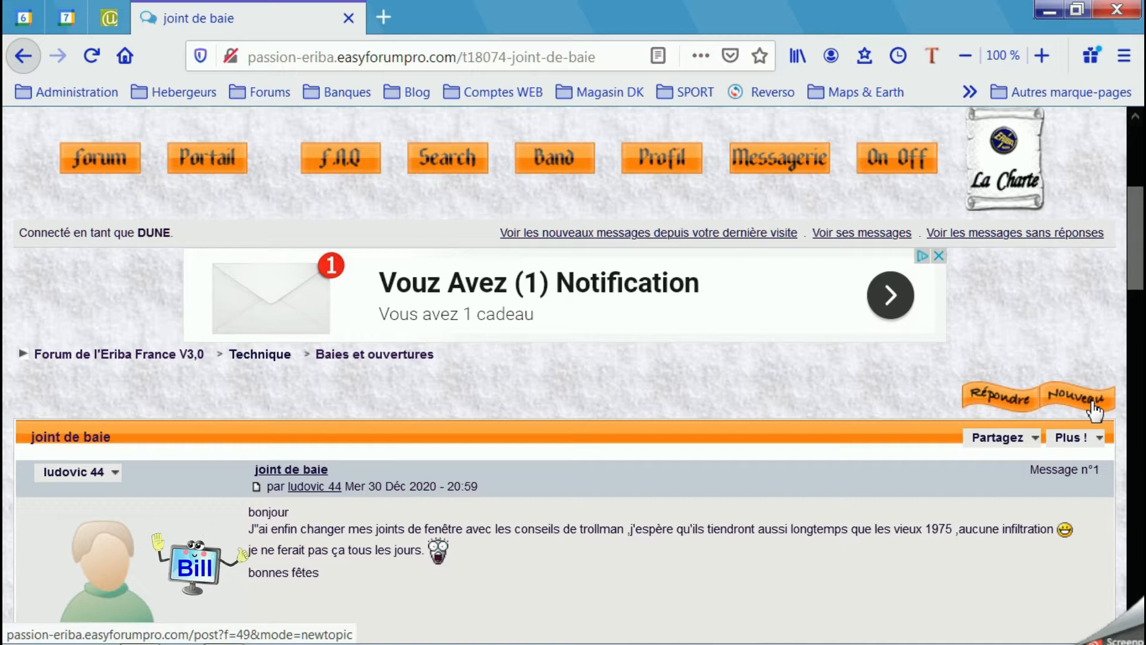
# Start a reply to the "joint de baie" topic and open the servimg image hosting tool in the message editor
pyautogui.click(1009, 411)
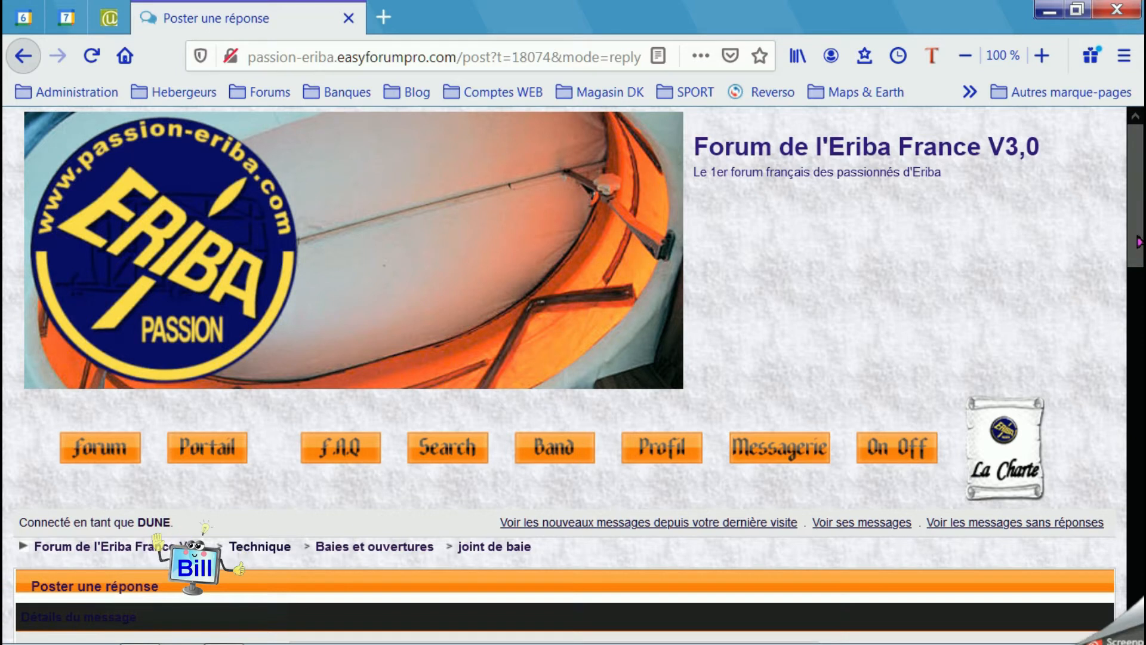
pyautogui.moveTo(1136, 237); pyautogui.dragTo(1136, 237)
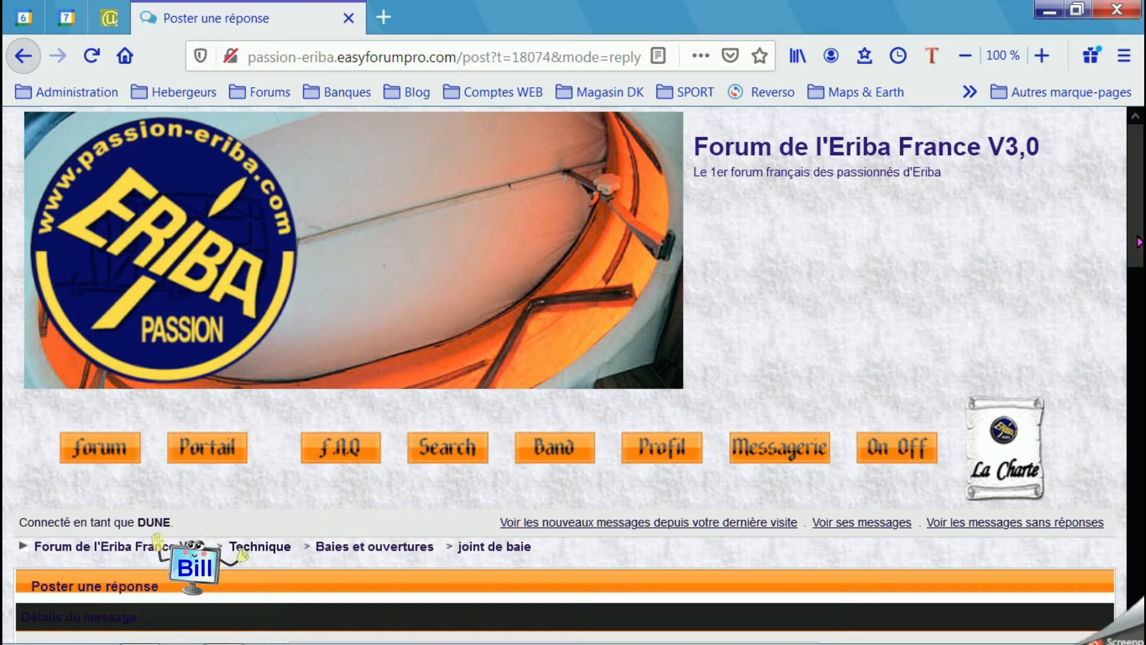
pyautogui.moveTo(1139, 242); pyautogui.dragTo(1144, 408)
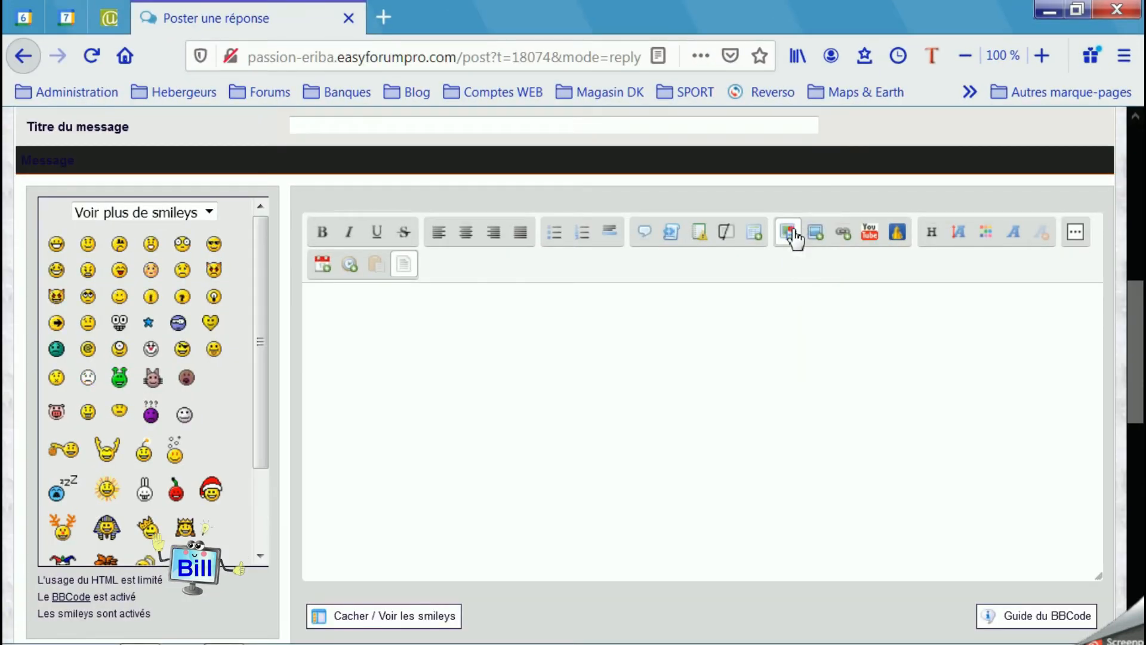
pyautogui.click(791, 236)
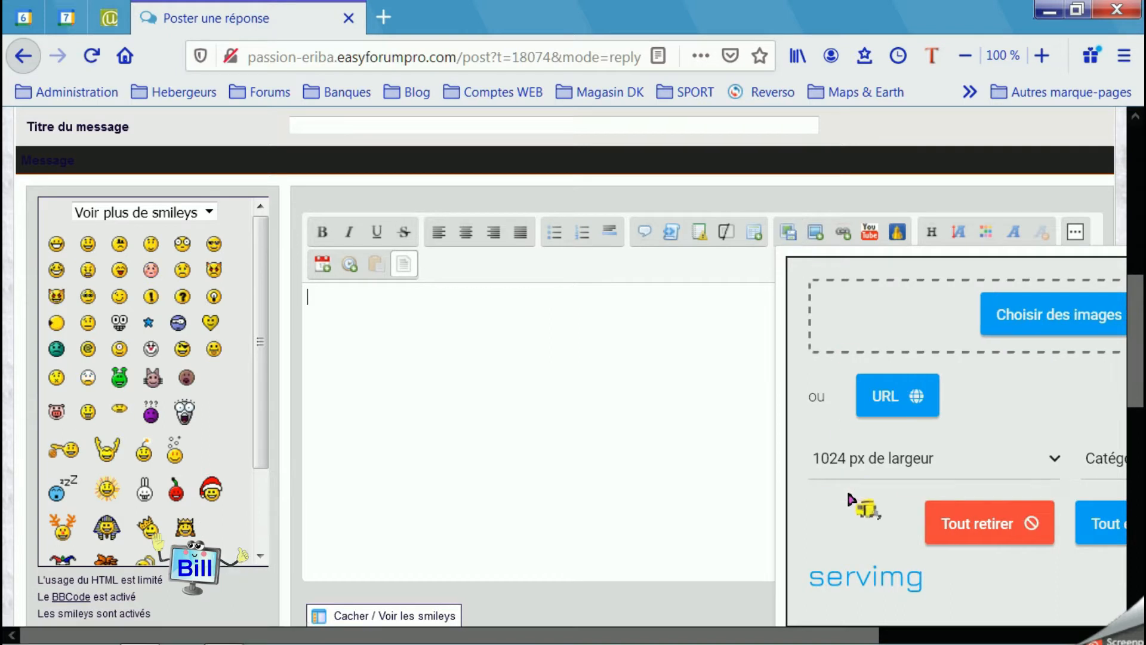
pyautogui.moveTo(803, 634); pyautogui.dragTo(1037, 642)
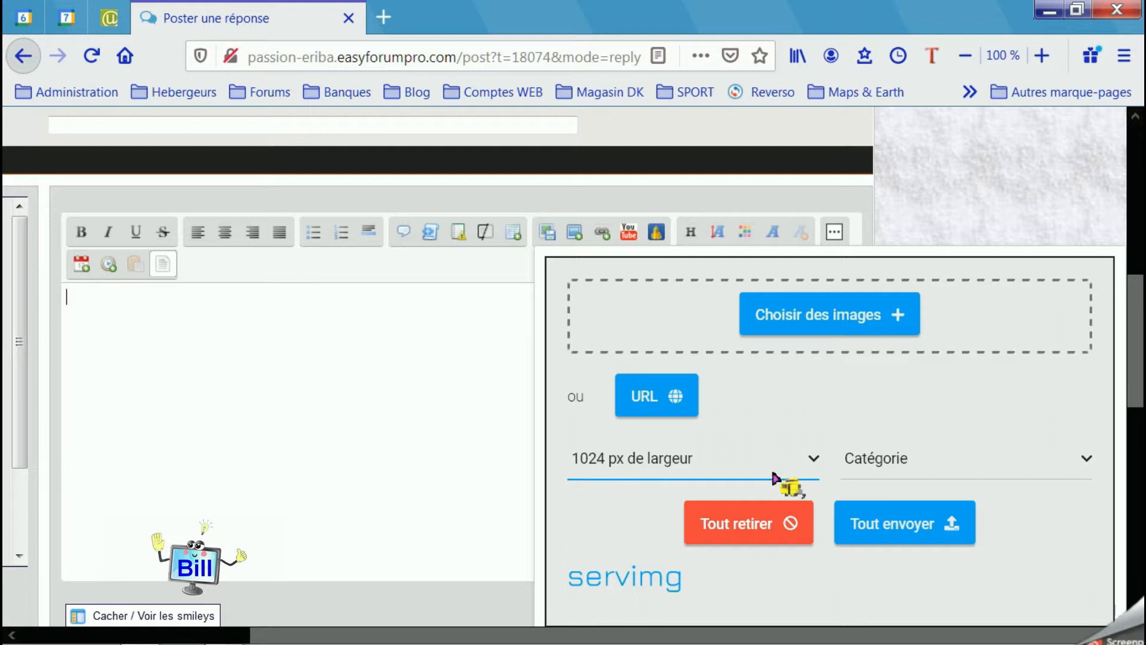
# Check the available resize widths and choose the "auvent puck" picture from the AUVENT PUCK folder for upload
pyautogui.click(815, 460)
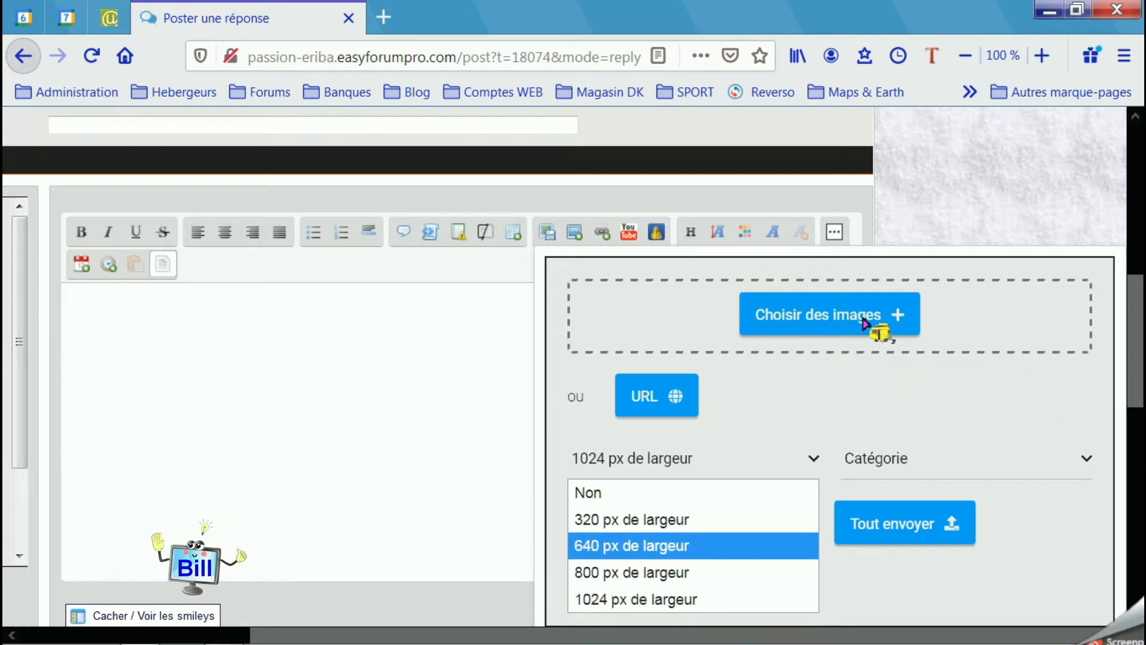
pyautogui.click(833, 322)
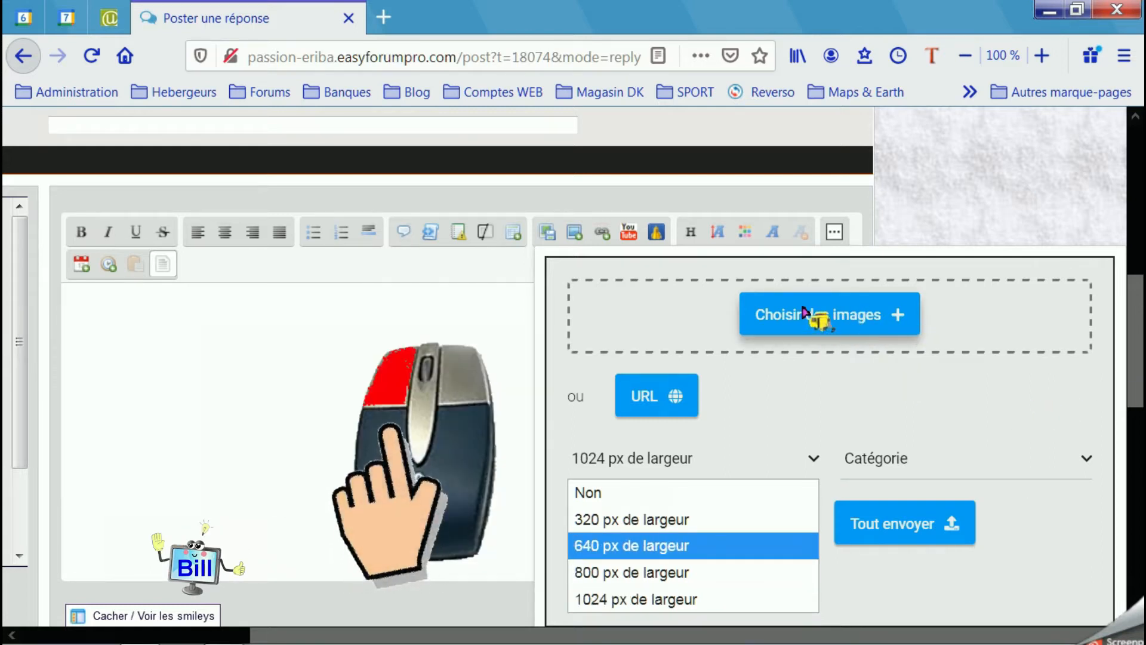
pyautogui.click(832, 323)
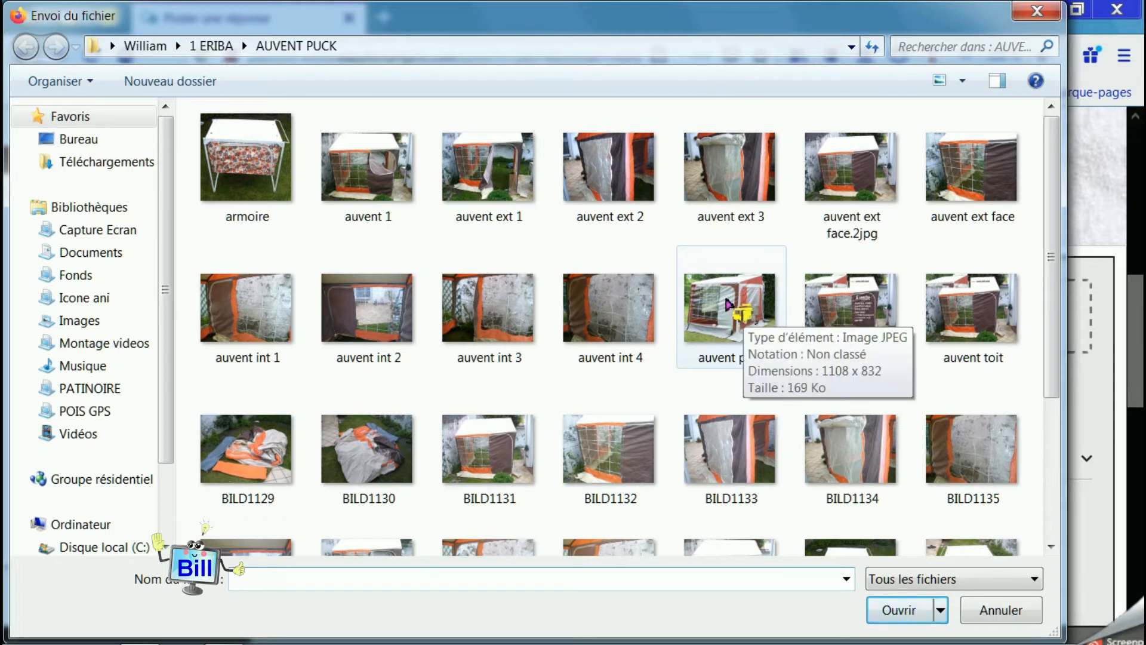
pyautogui.click(722, 308)
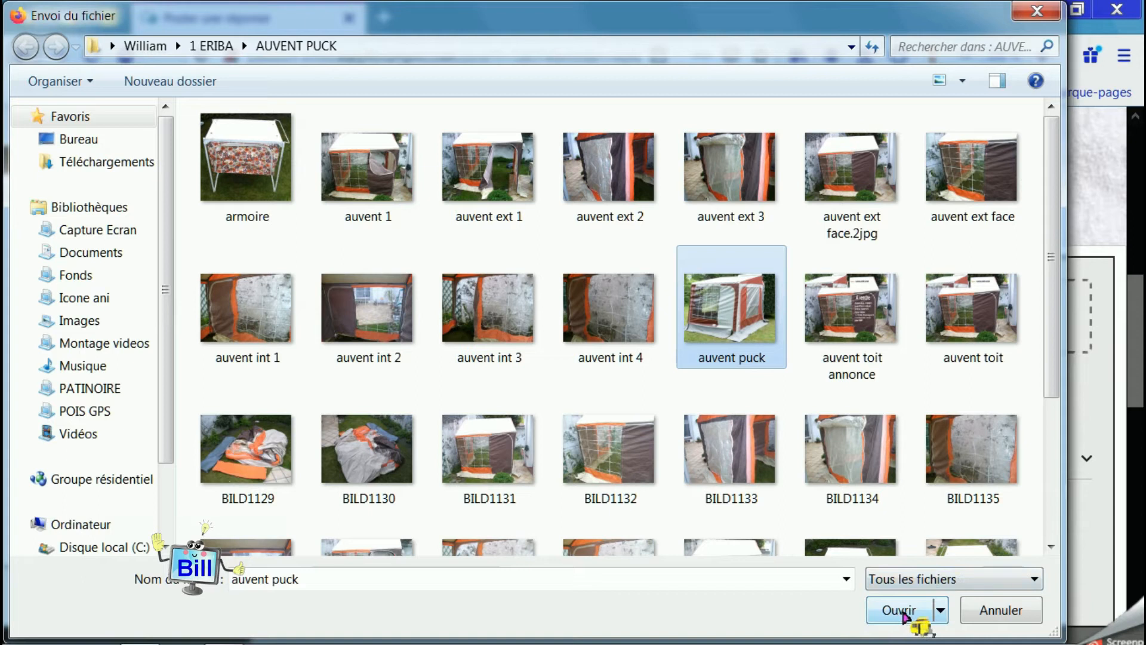
pyautogui.click(898, 610)
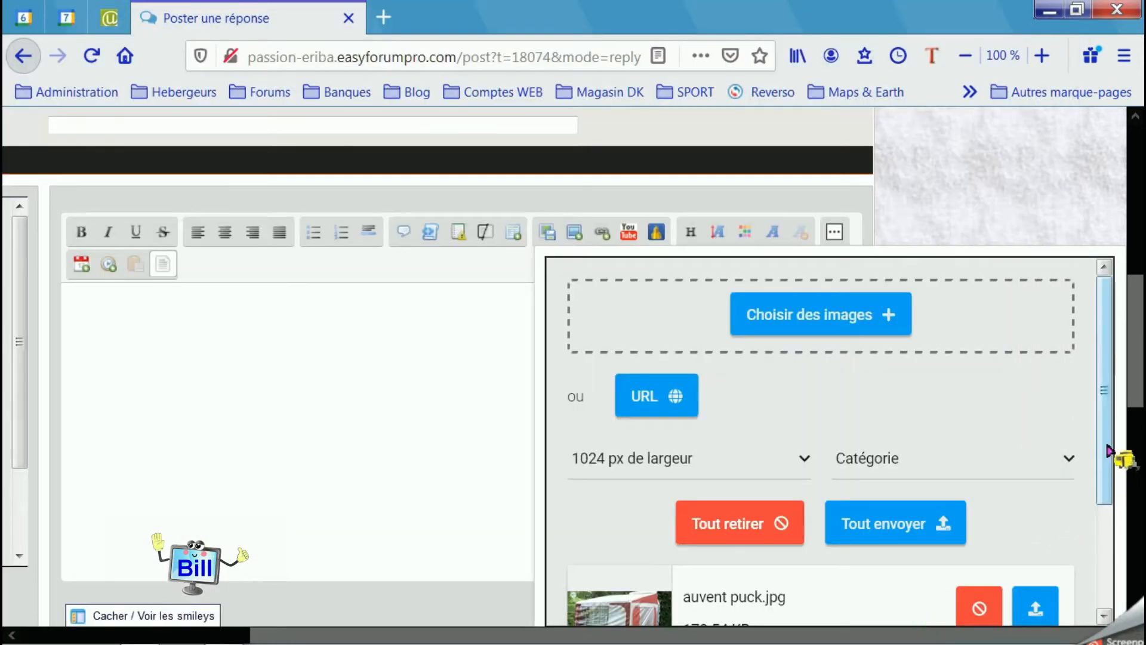
# Upload the listed auvent puck.jpg to the servimg host
pyautogui.click(1105, 427)
pyautogui.moveTo(1105, 427); pyautogui.dragTo(1110, 504)
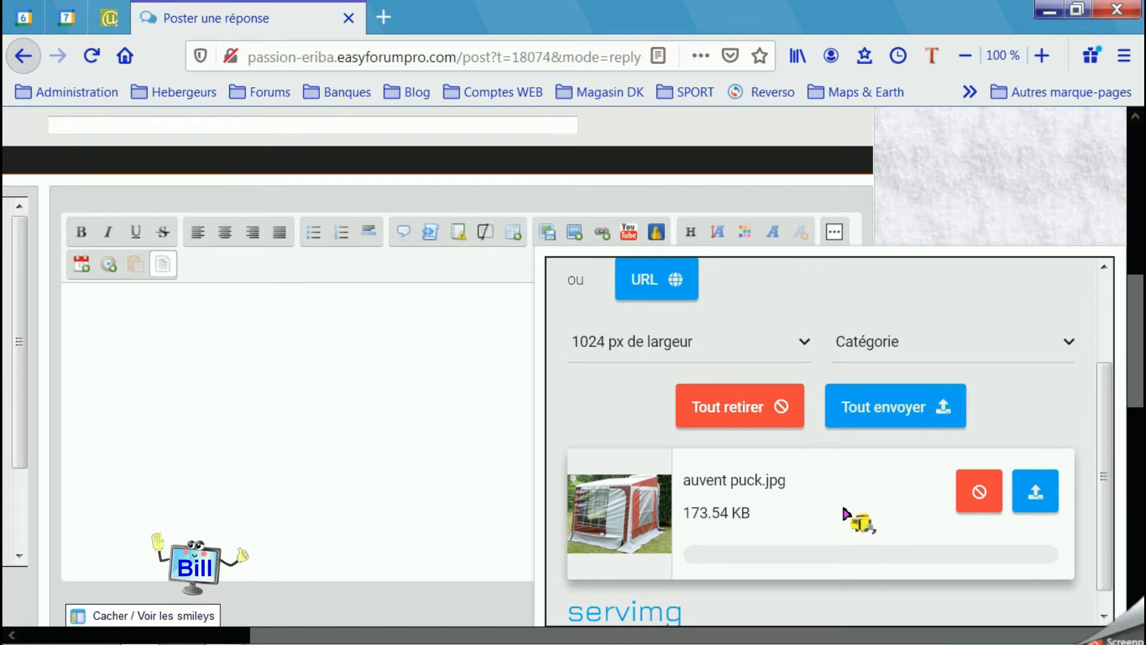
pyautogui.click(924, 410)
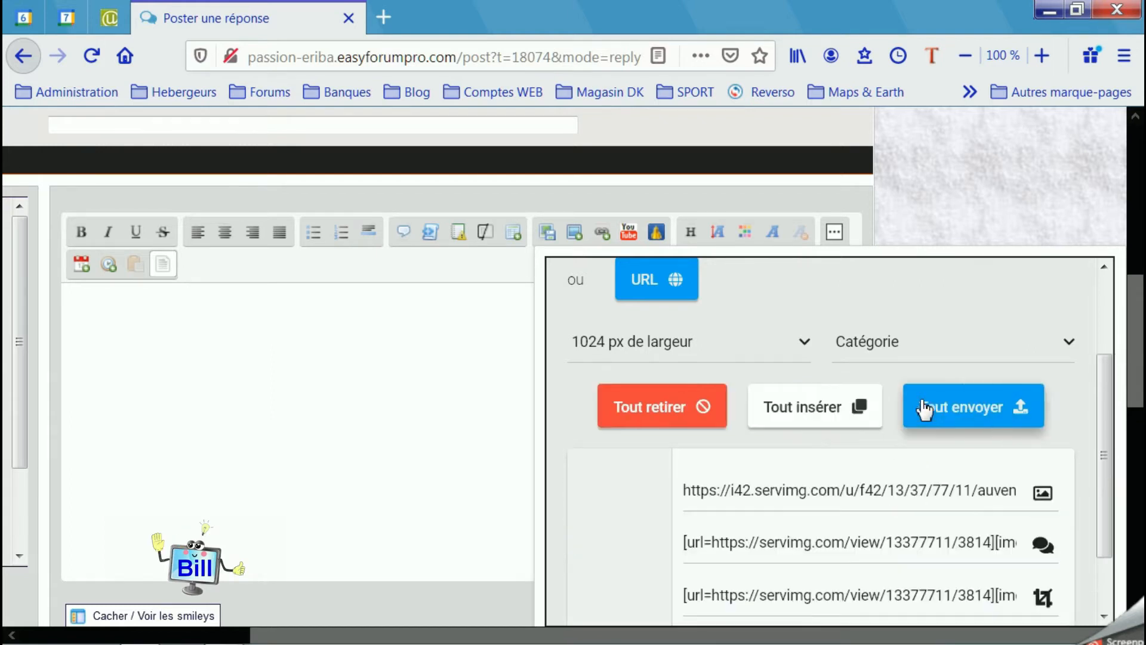
# Insert the uploaded image's code into the reply and add the line "Salut" beneath it
pyautogui.click(827, 540)
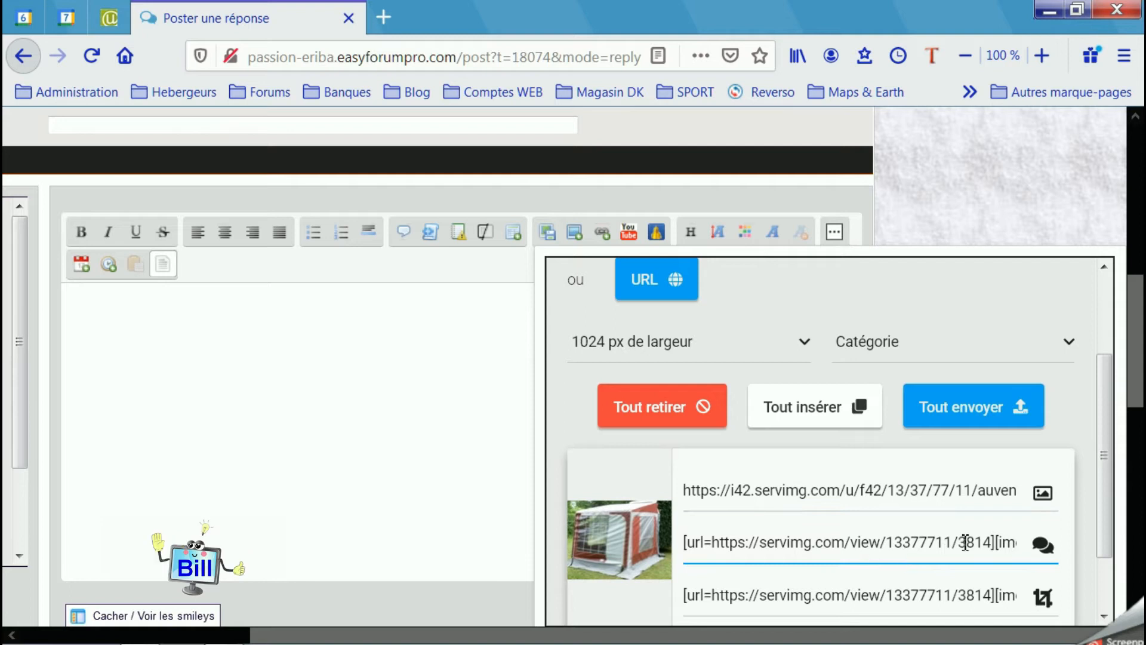
pyautogui.click(820, 418)
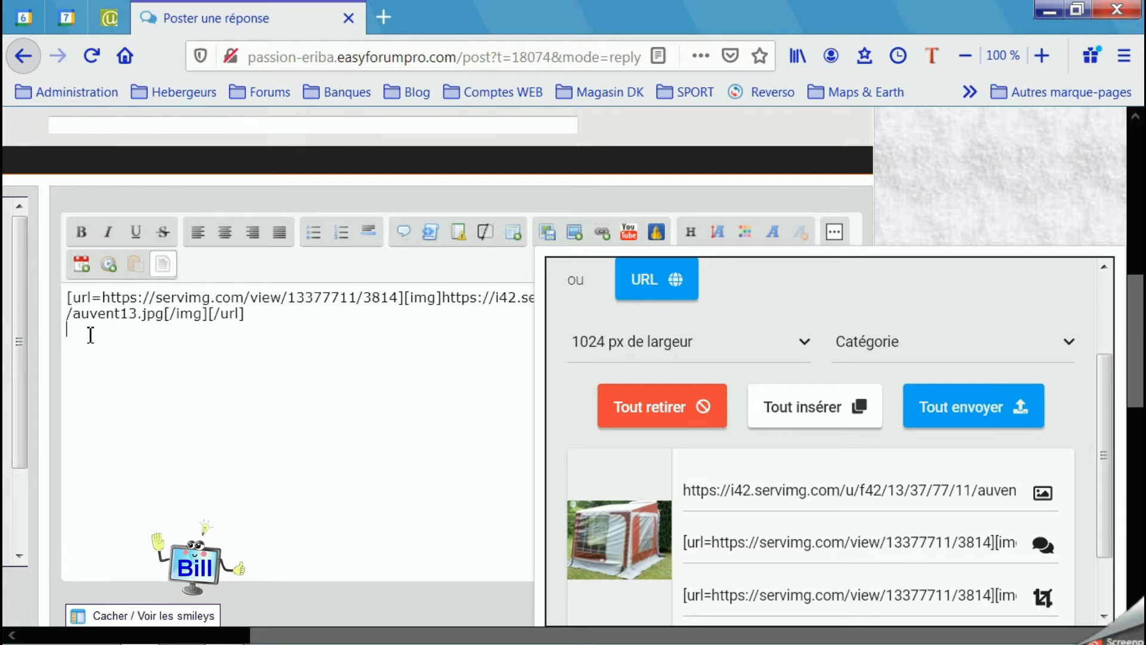
pyautogui.write('Salut')
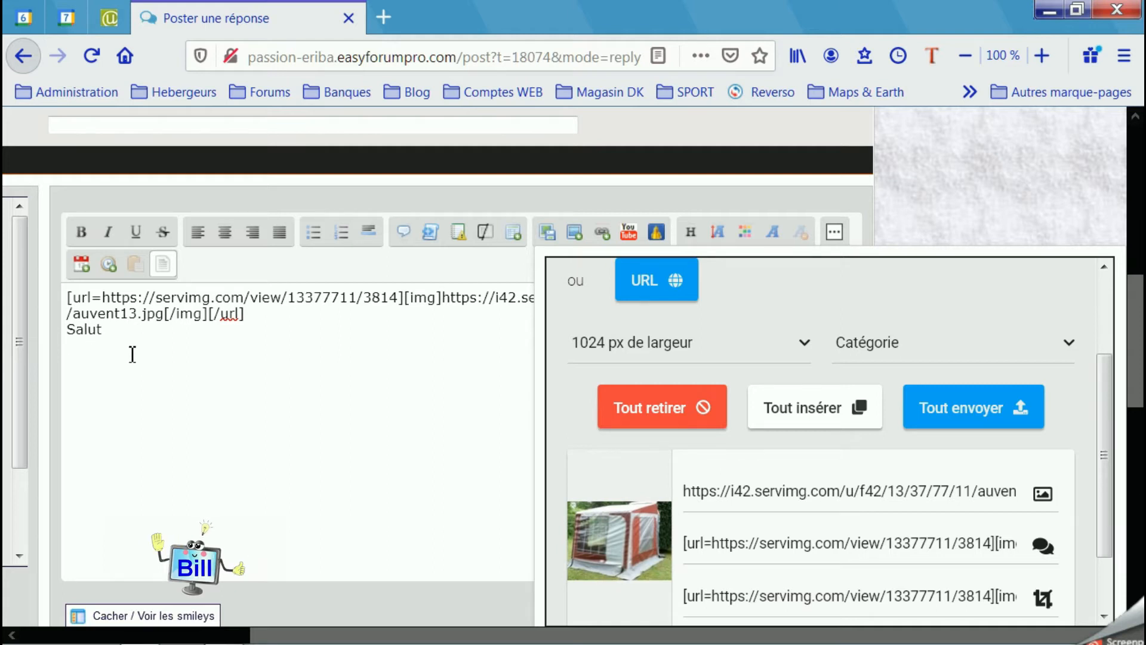
pyautogui.press('Return')
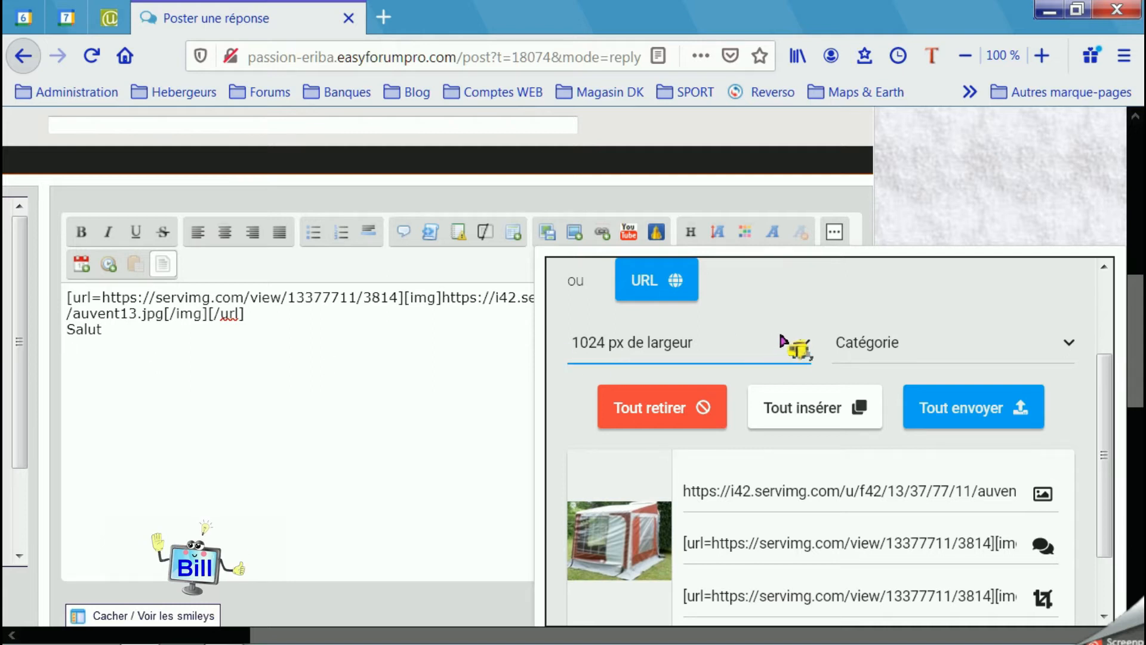
# Clear the uploaded image from the hosting tool and set the resize width to 320 px
pyautogui.click(678, 415)
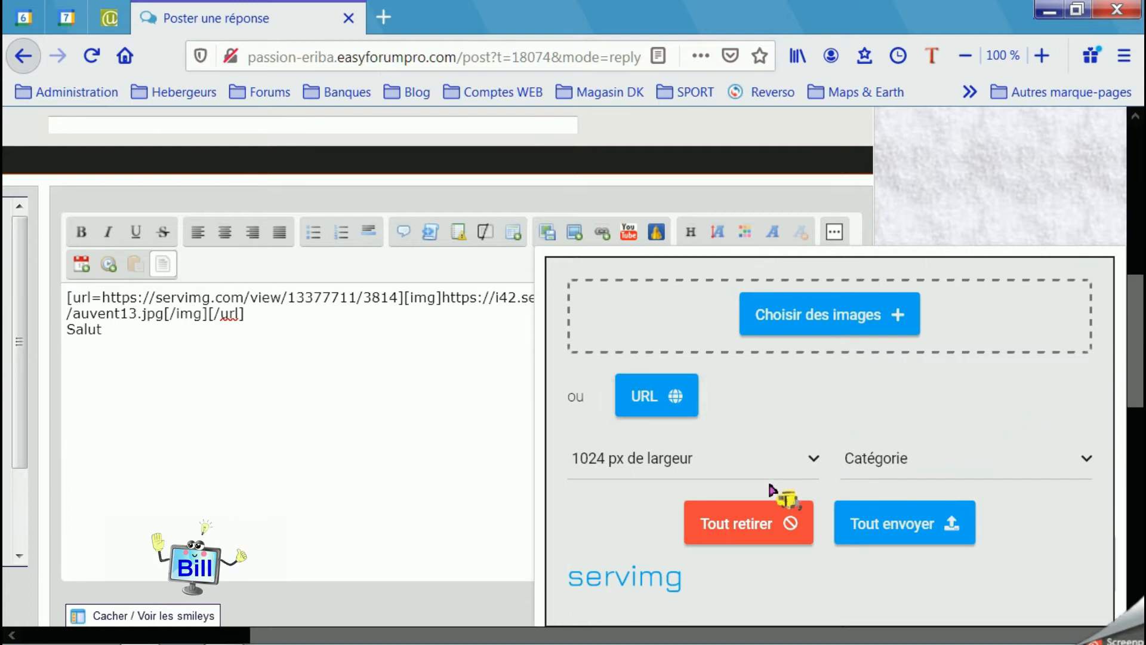
pyautogui.click(813, 460)
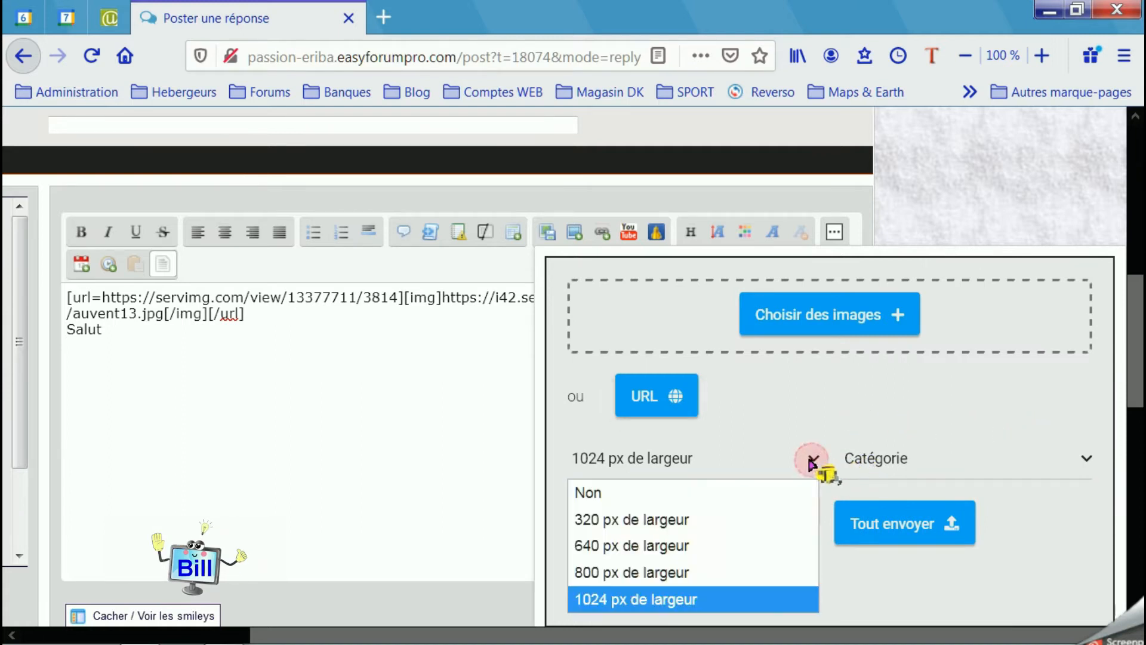
pyautogui.click(712, 520)
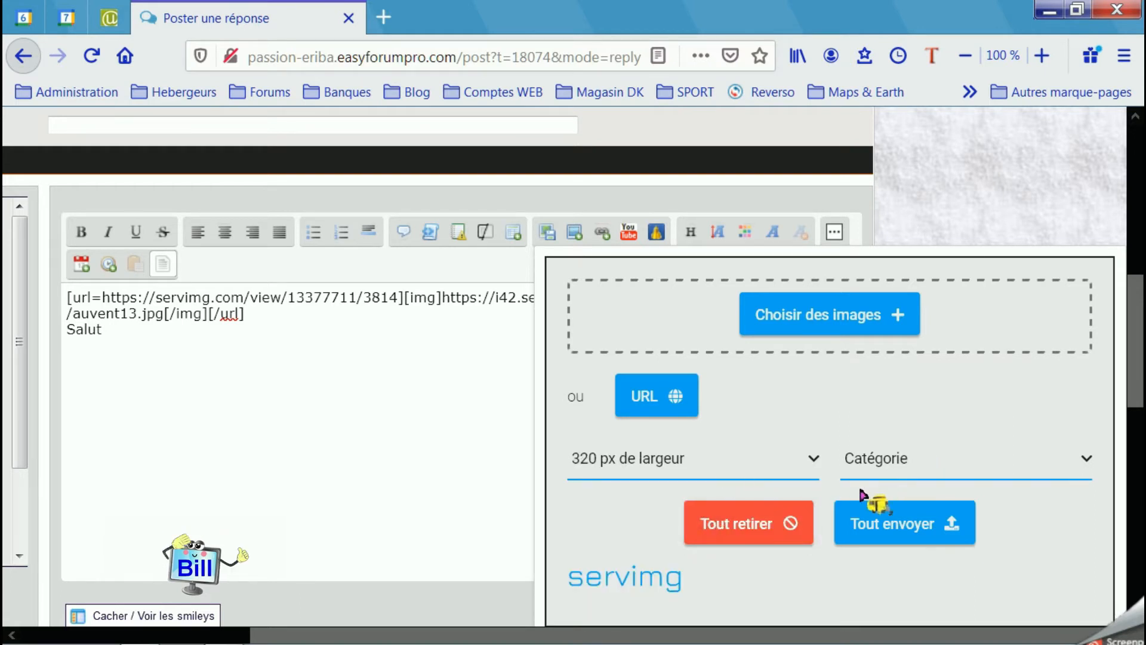
# Choose the "auvent puck" and "auvent toit" pictures together for upload
pyautogui.click(844, 323)
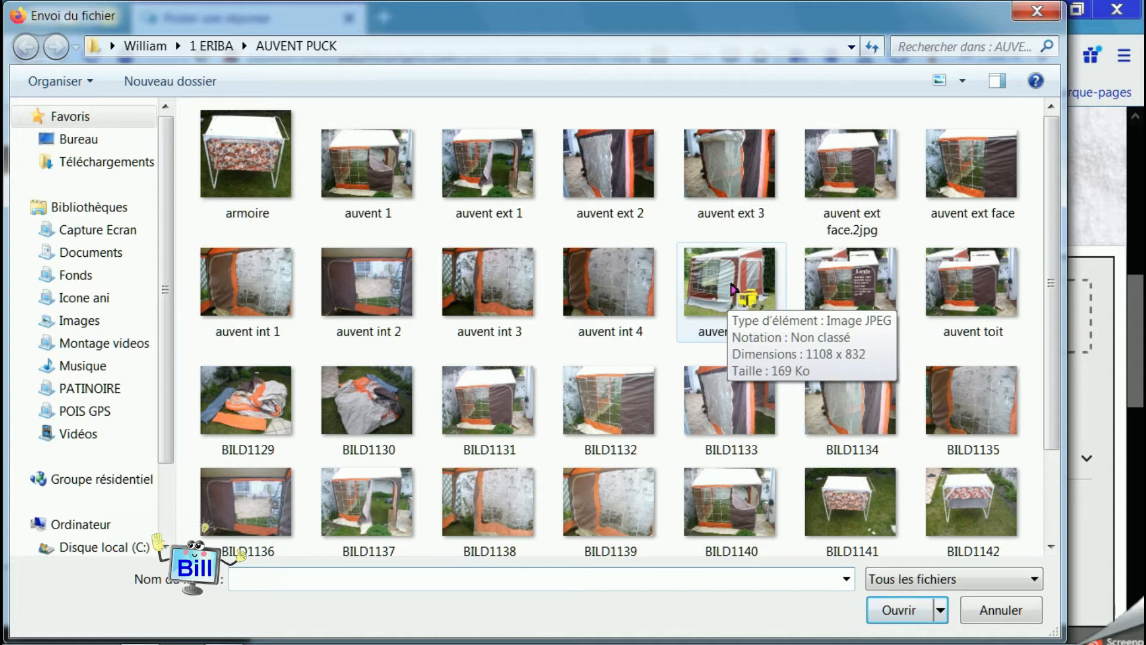
pyautogui.keyDown('ctrl'); pyautogui.click(740, 286); pyautogui.keyUp('ctrl')
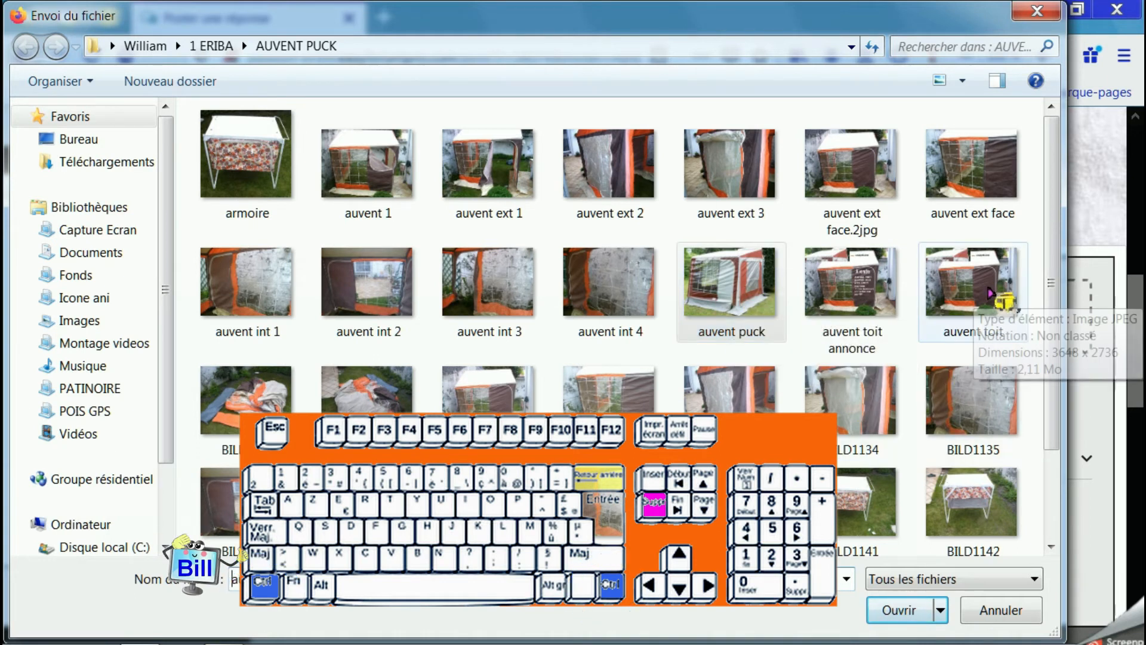
pyautogui.keyDown('ctrl'); pyautogui.click(990, 291); pyautogui.keyUp('ctrl')
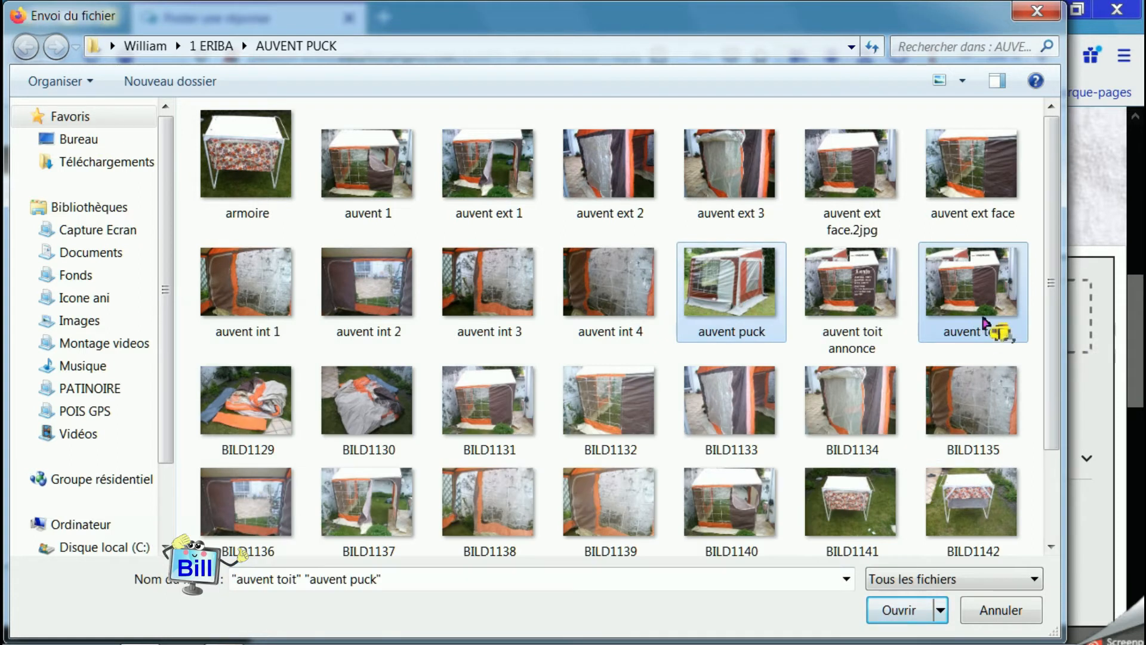
pyautogui.click(905, 609)
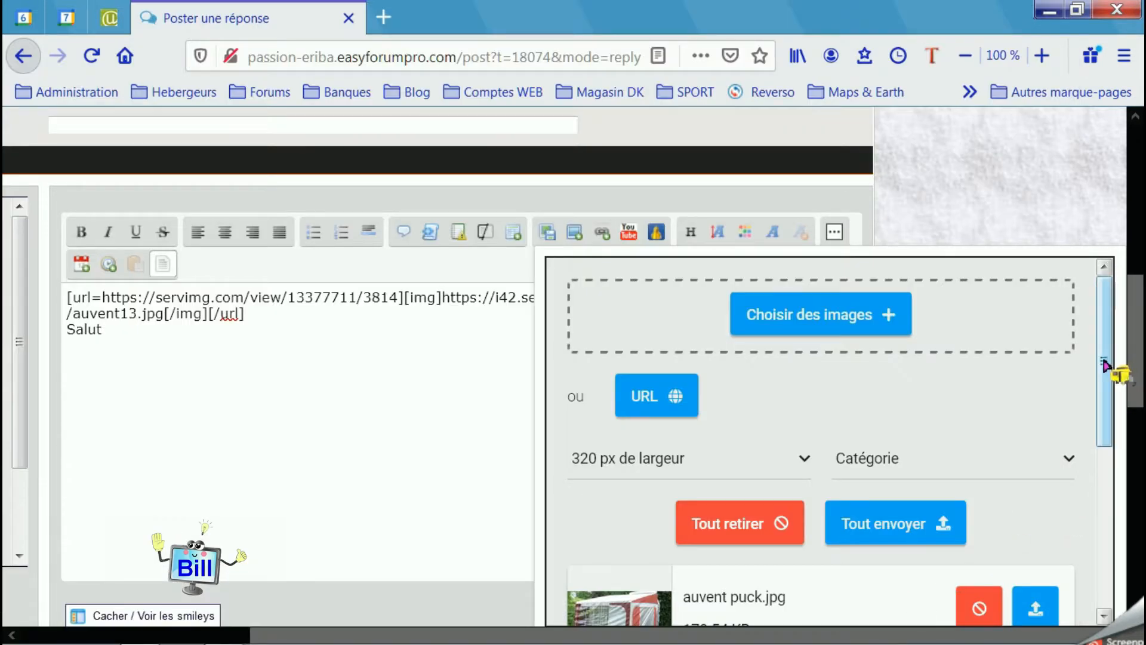
# Upload only auvent puck.jpg from the list and copy the second of its three links, the forum code
pyautogui.moveTo(1109, 359); pyautogui.dragTo(1102, 507)
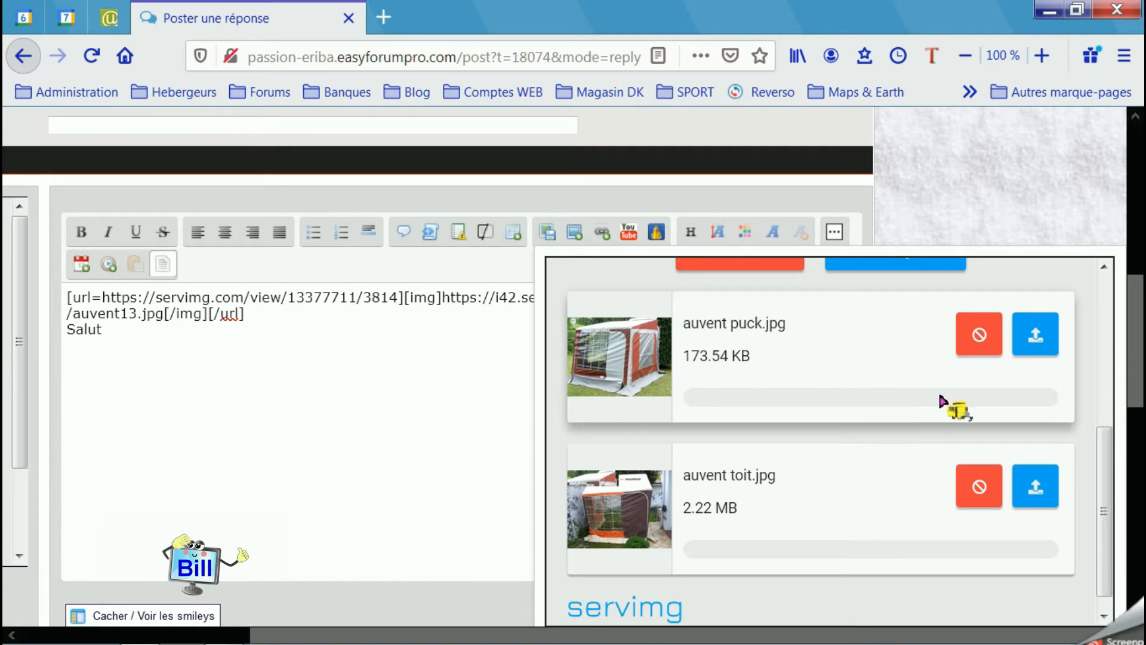
pyautogui.click(1037, 337)
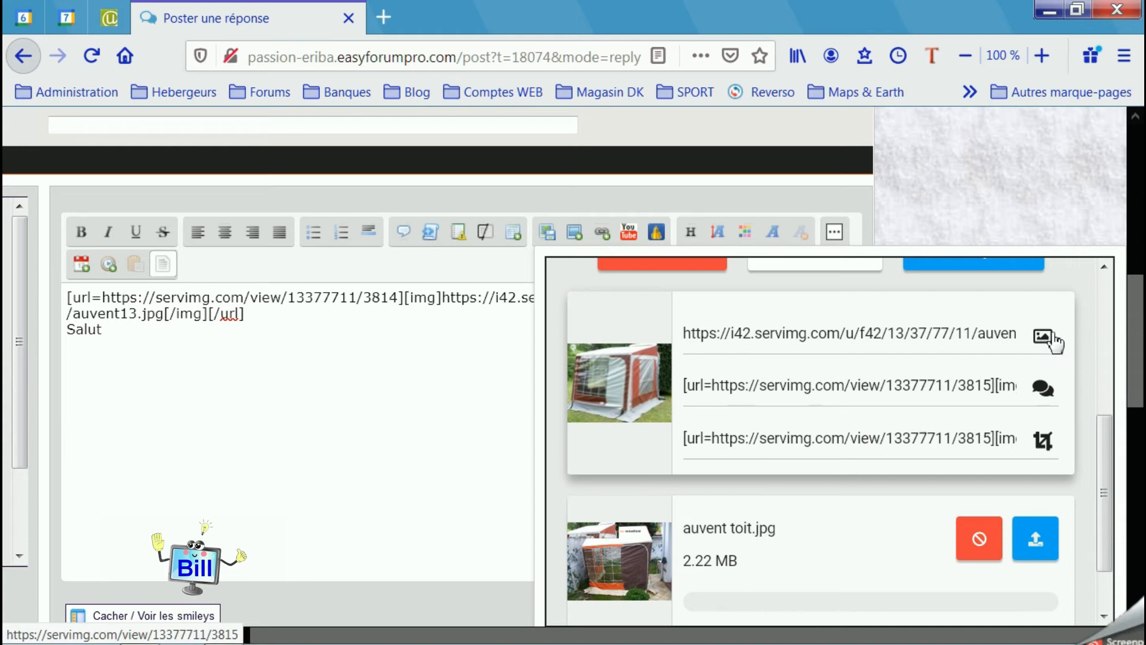
pyautogui.click(874, 388)
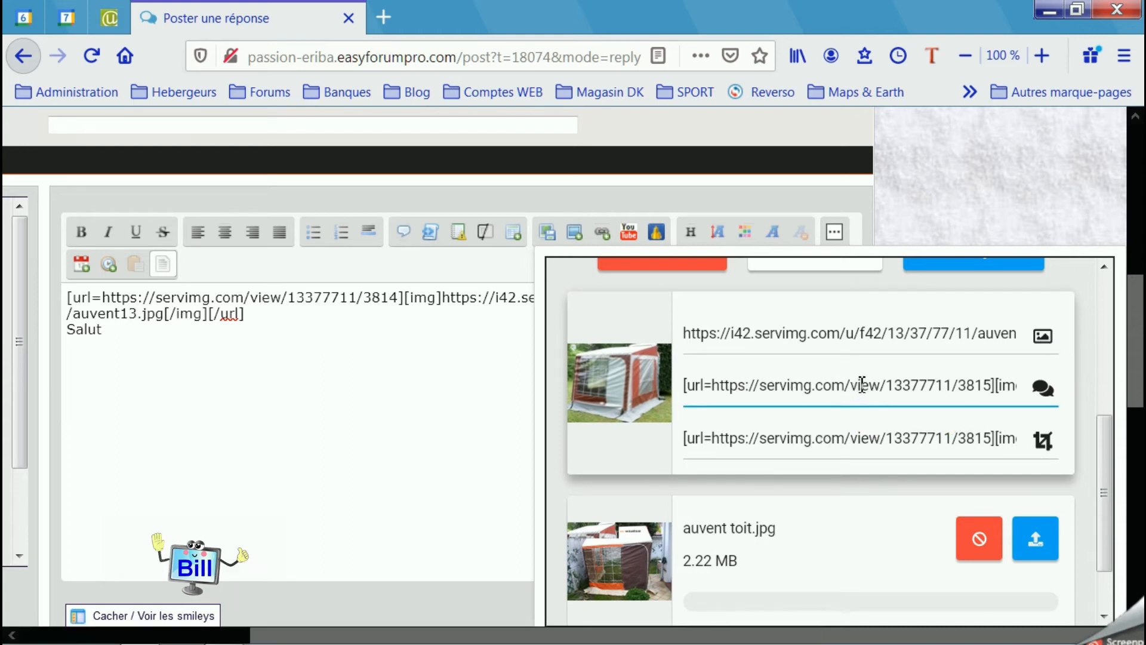
pyautogui.tripleClick(862, 388)
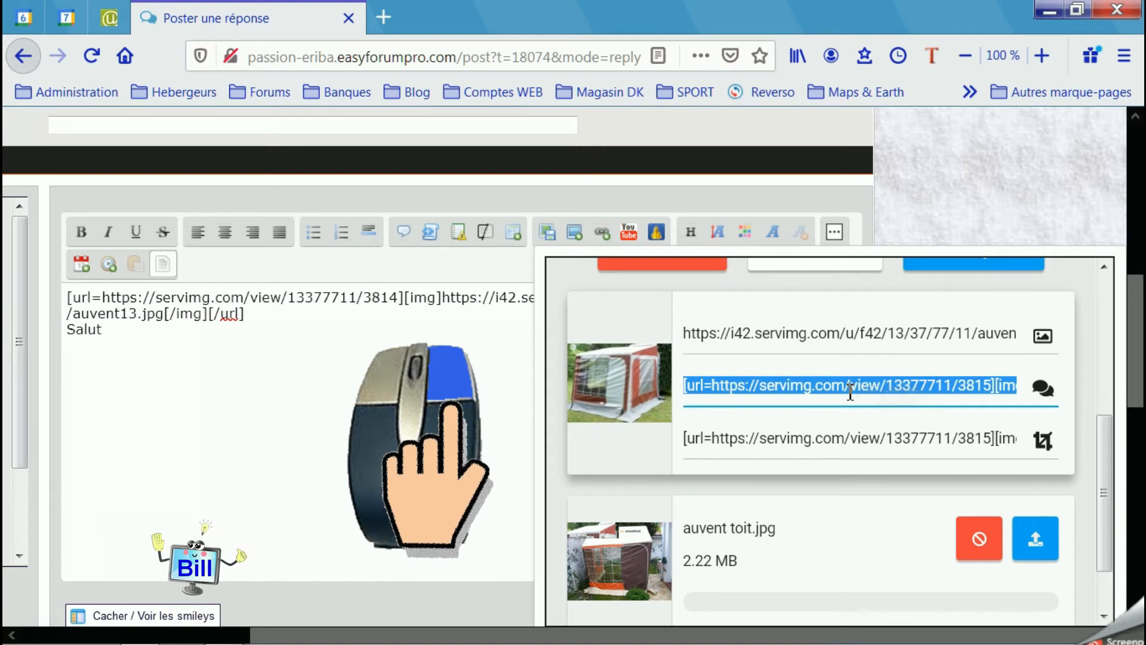
pyautogui.rightClick(850, 394)
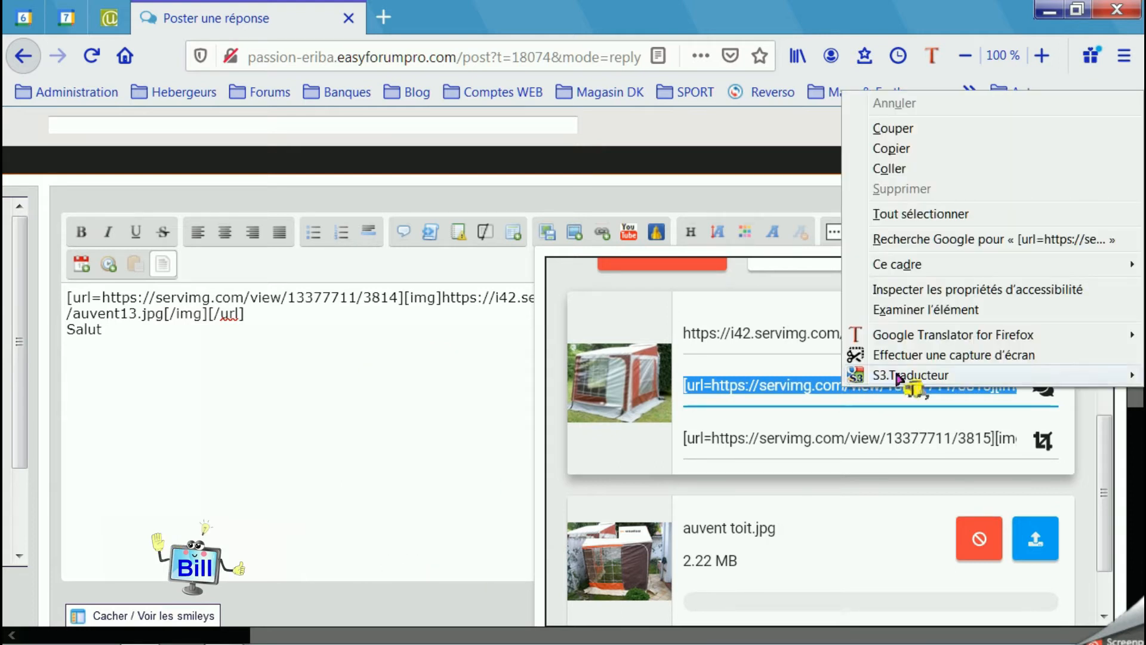
pyautogui.click(927, 154)
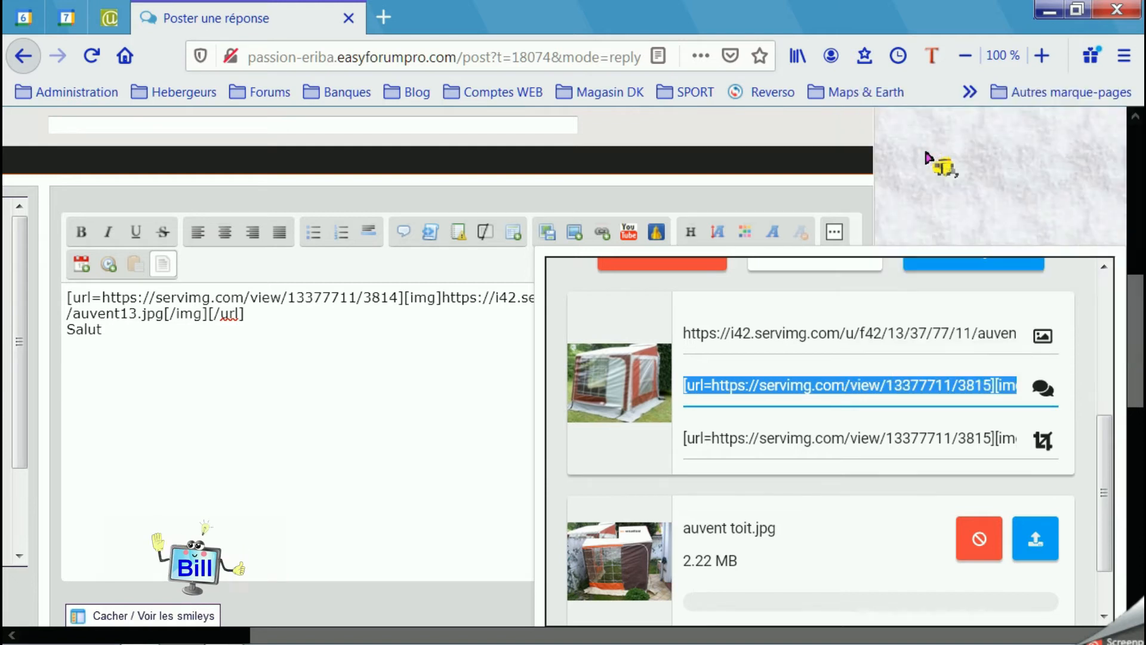
# Paste the copied image code on the line below "Salut" and add the line "coucou" beneath it
pyautogui.click(79, 348)
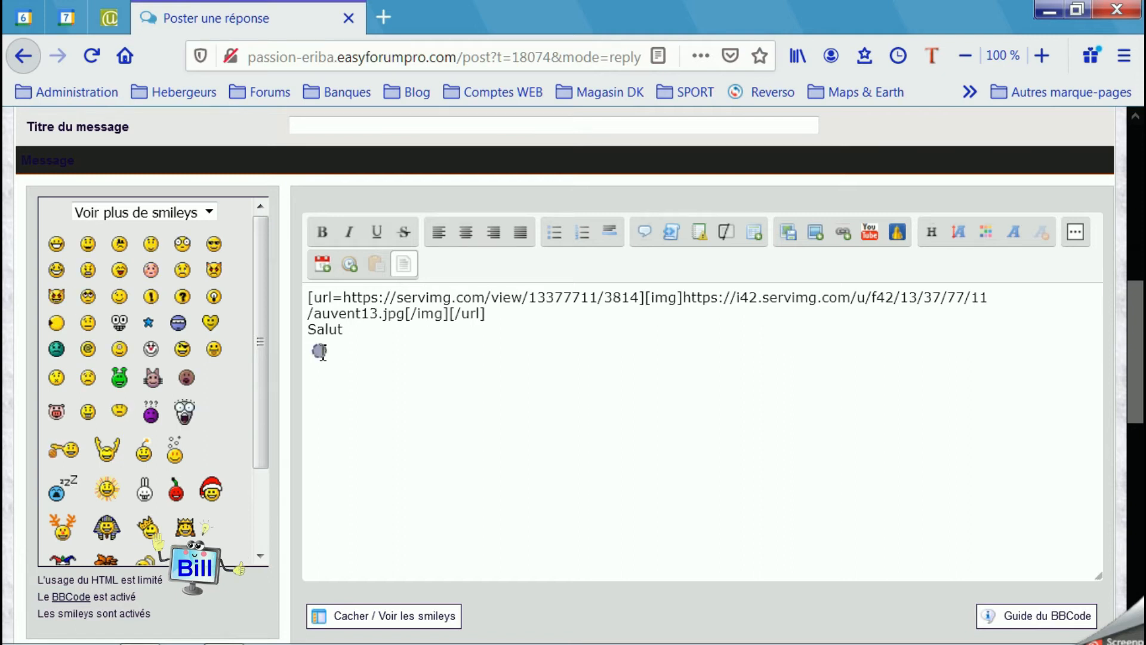
pyautogui.rightClick(322, 352)
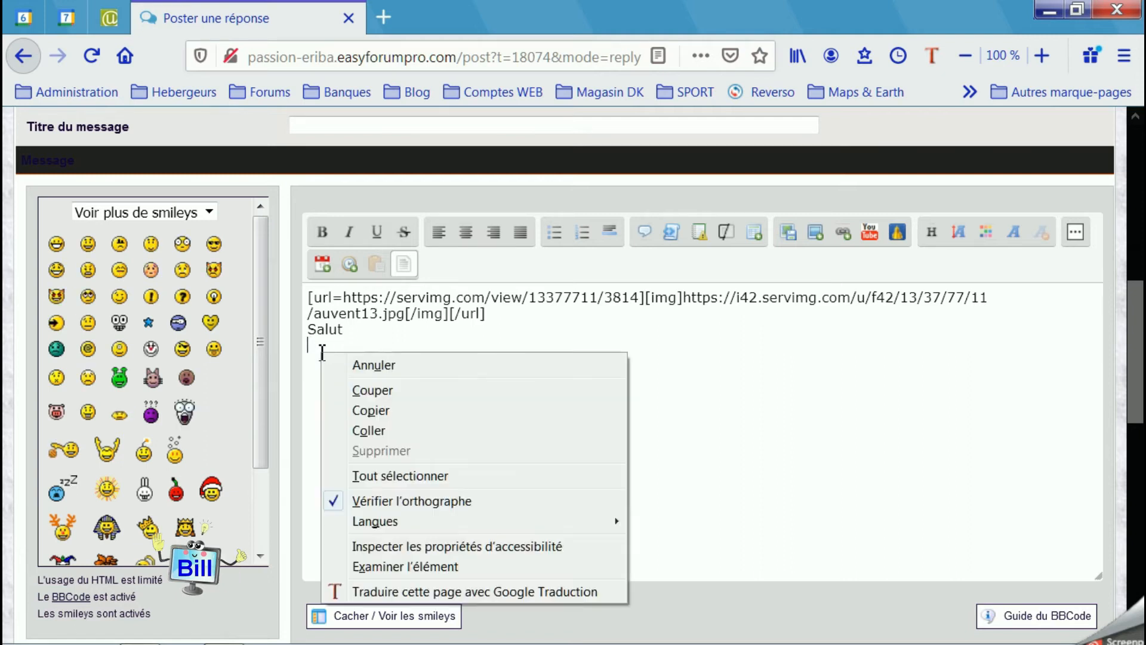
pyautogui.click(367, 431)
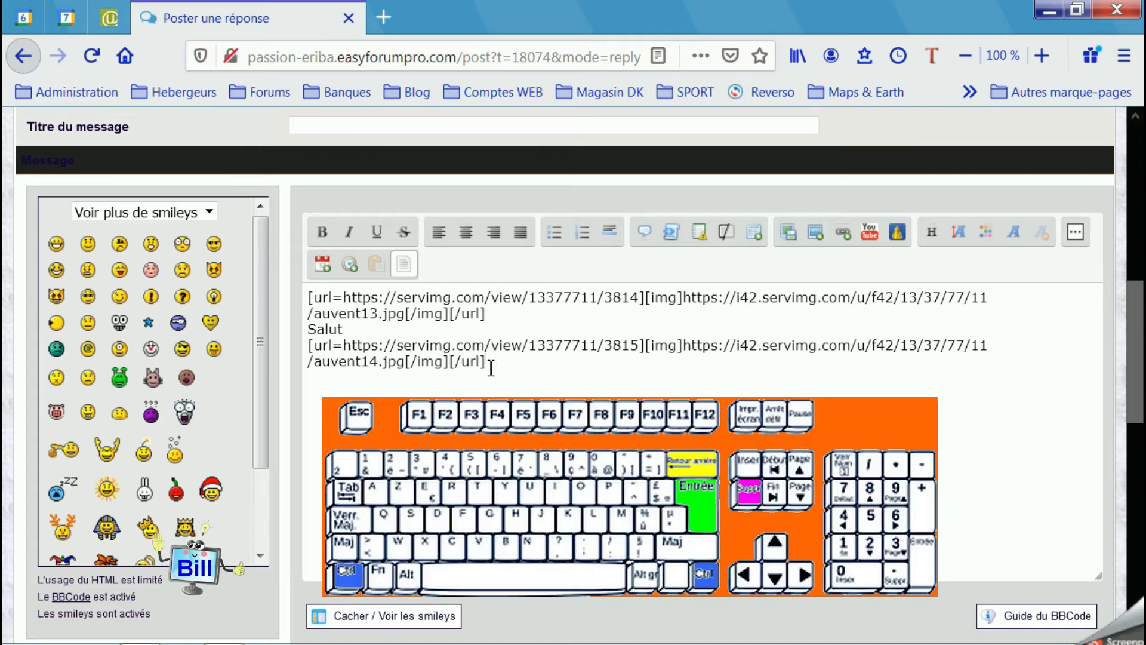
pyautogui.press('Return')
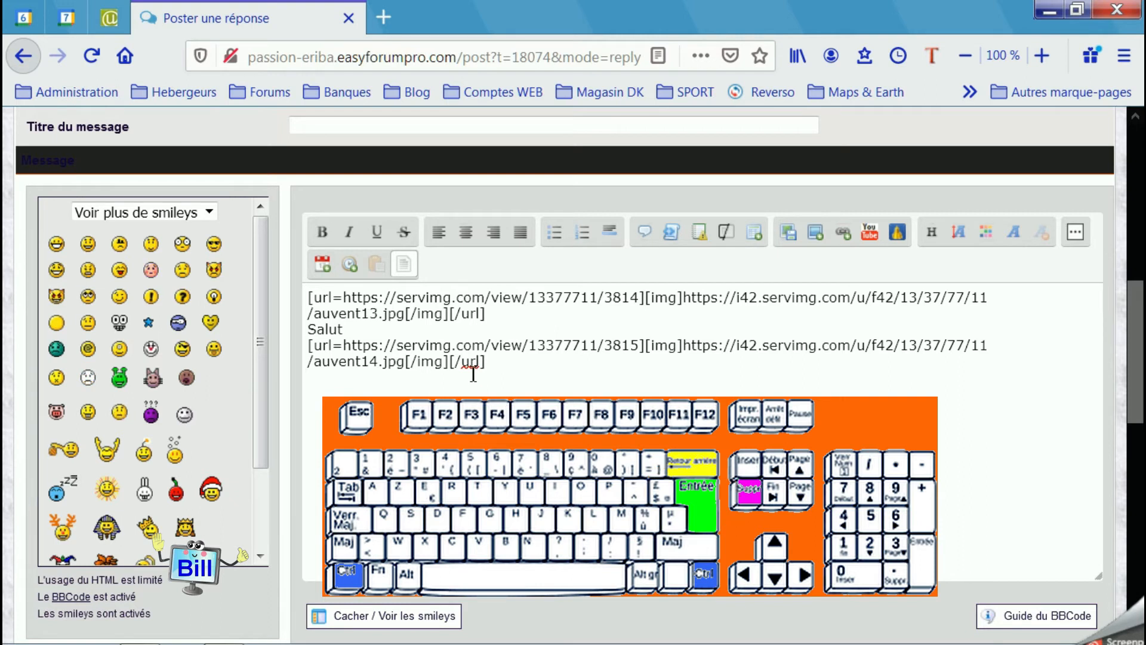
pyautogui.write('cou')
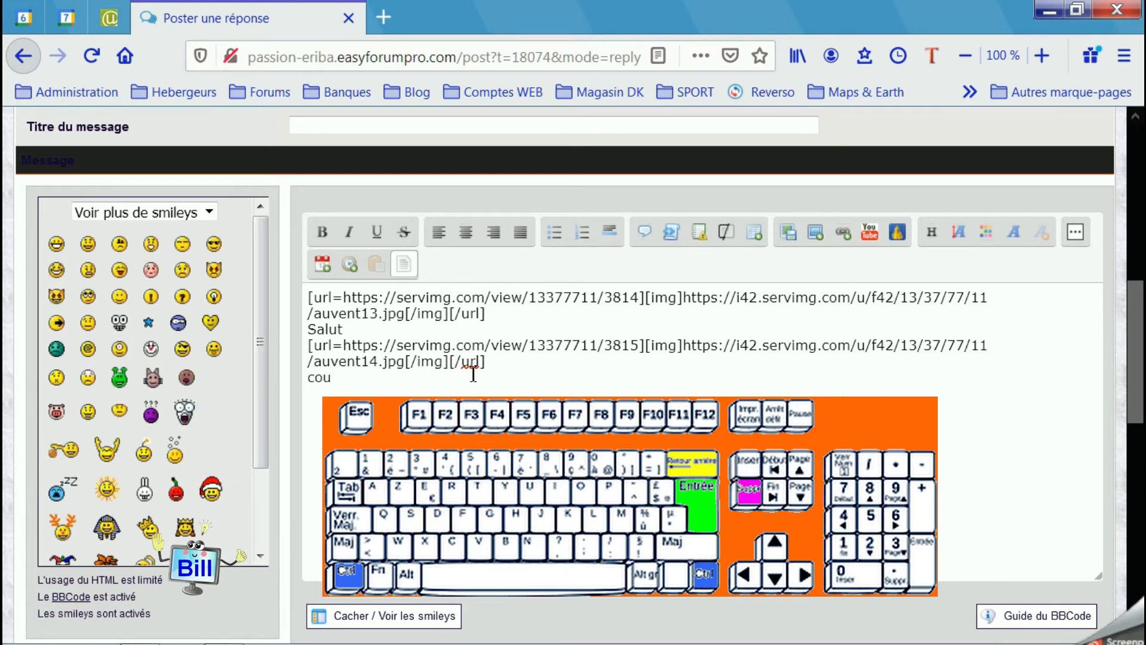
pyautogui.write('cou')
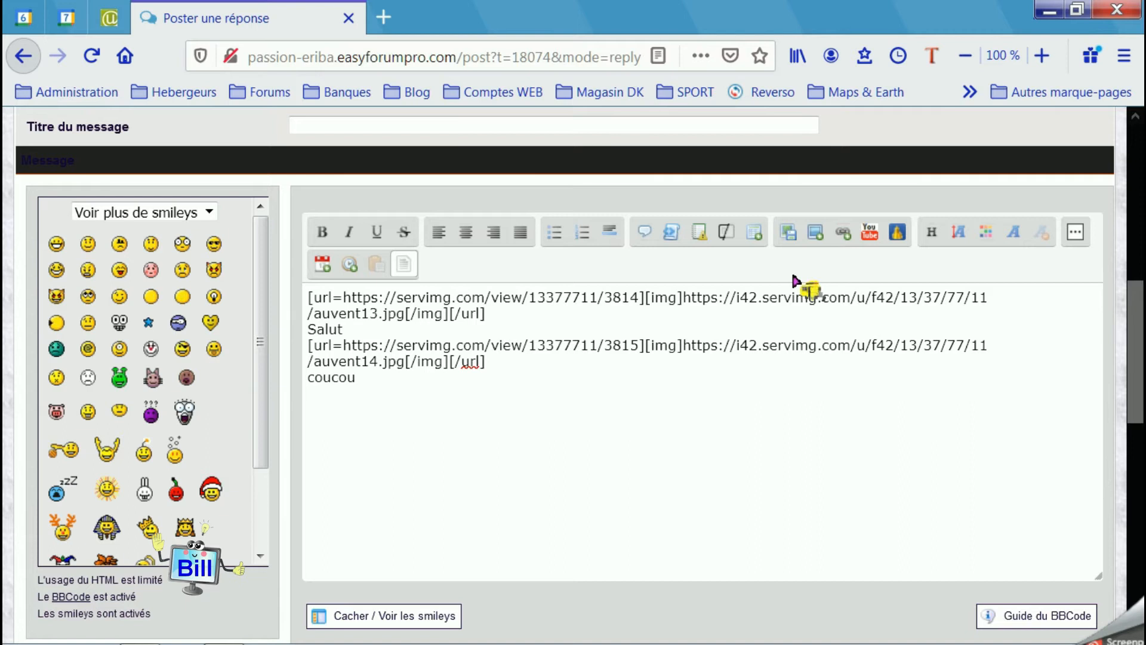
# Reopen the image hosting tool, upload auvent toit.jpg from its list and copy the second of the picture's three links
pyautogui.click(789, 234)
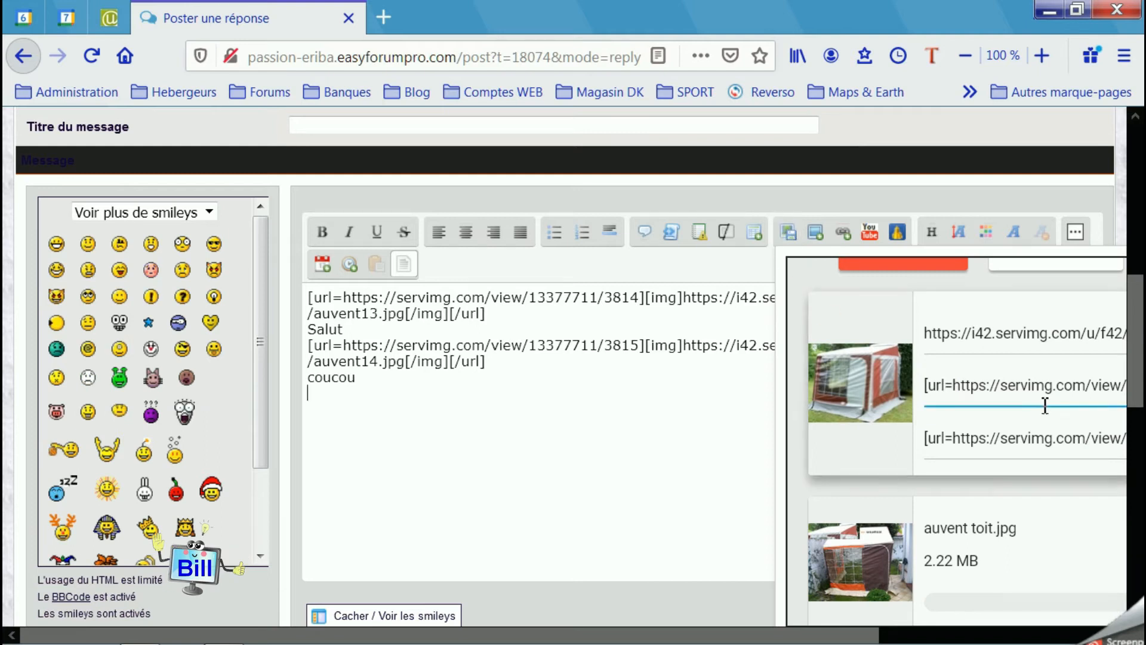
pyautogui.moveTo(771, 637); pyautogui.dragTo(1068, 638)
pyautogui.moveTo(1102, 497); pyautogui.dragTo(1094, 555)
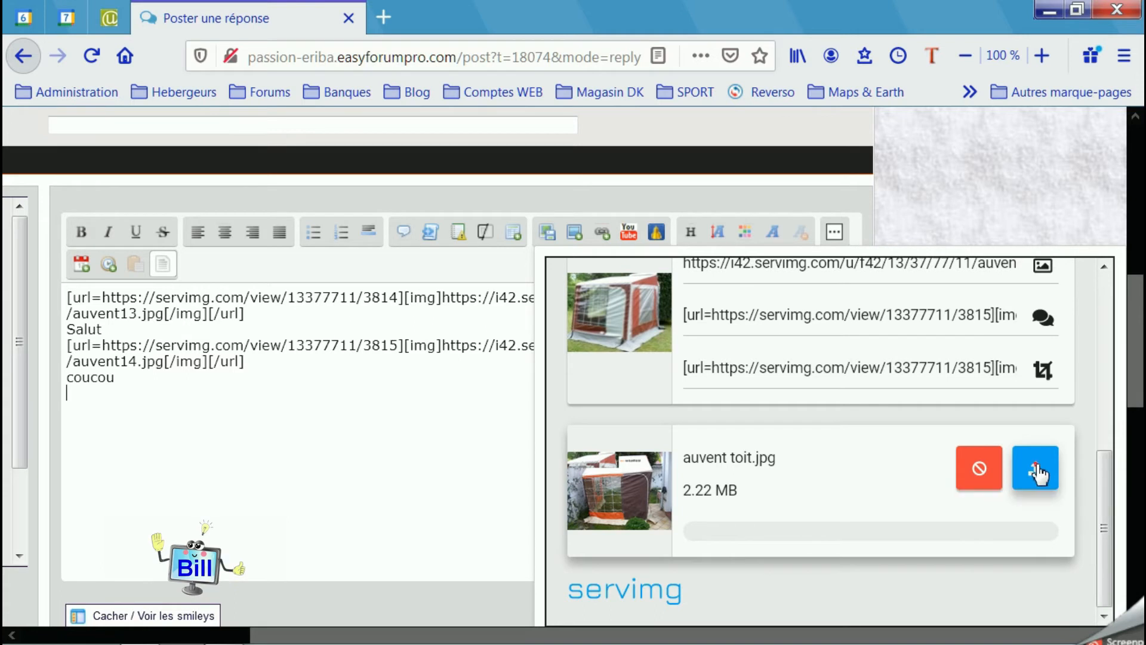
pyautogui.click(1039, 472)
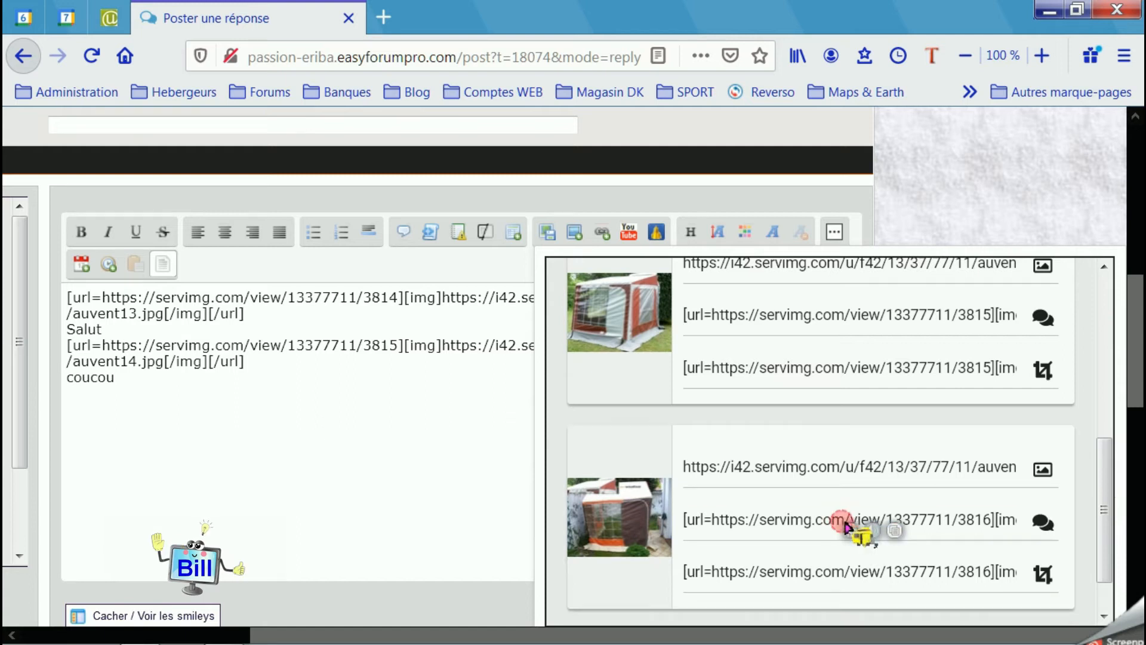
pyautogui.click(833, 519)
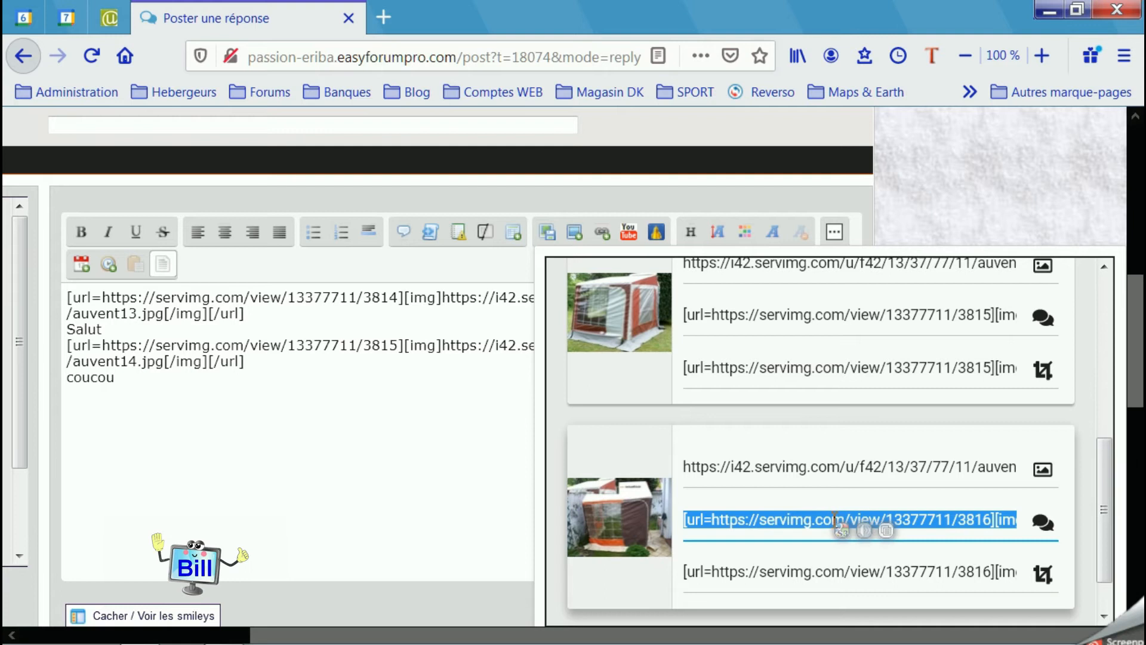
pyautogui.rightClick(834, 517)
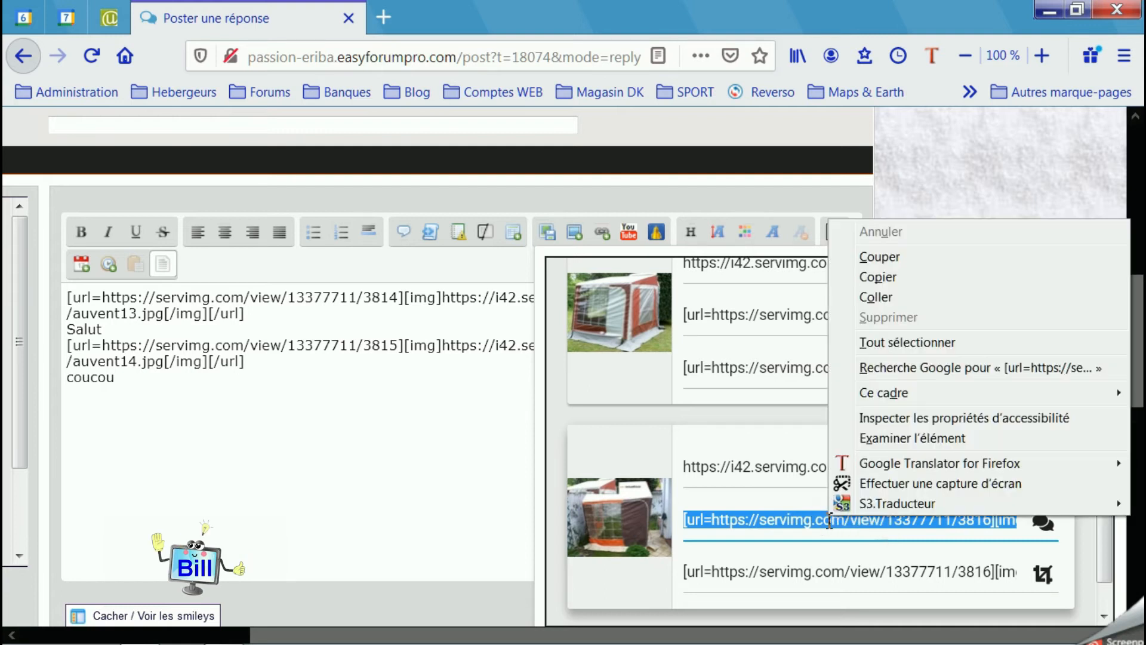
pyautogui.click(890, 277)
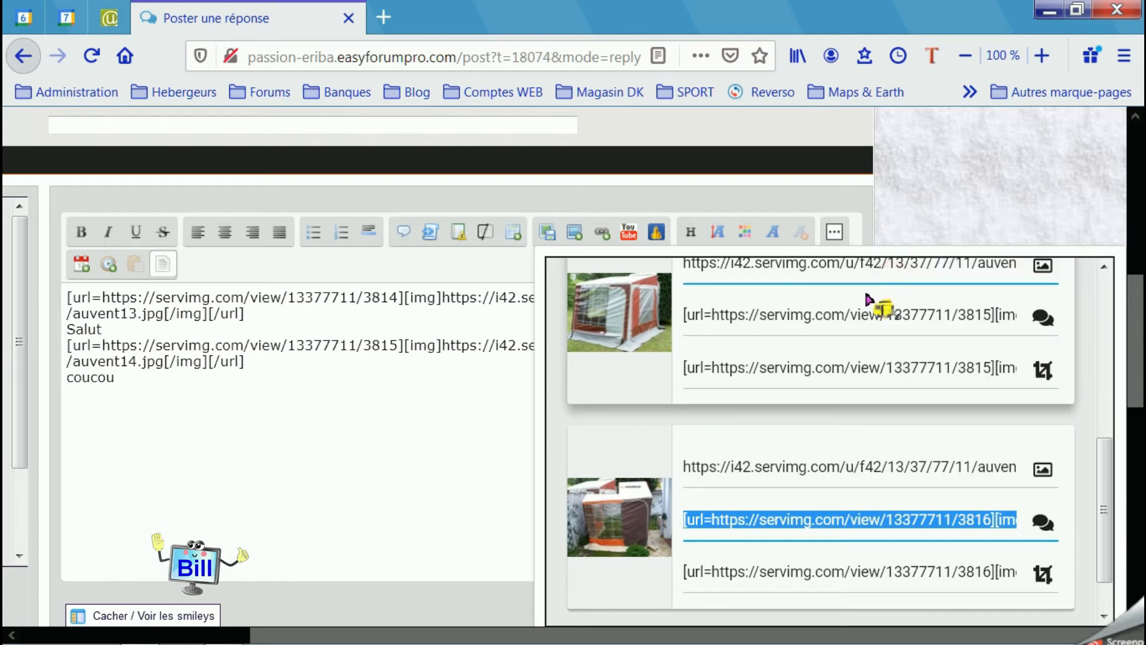
# Paste the copied auvent toit image code on the empty line below "coucou" in the message
pyautogui.click(74, 394)
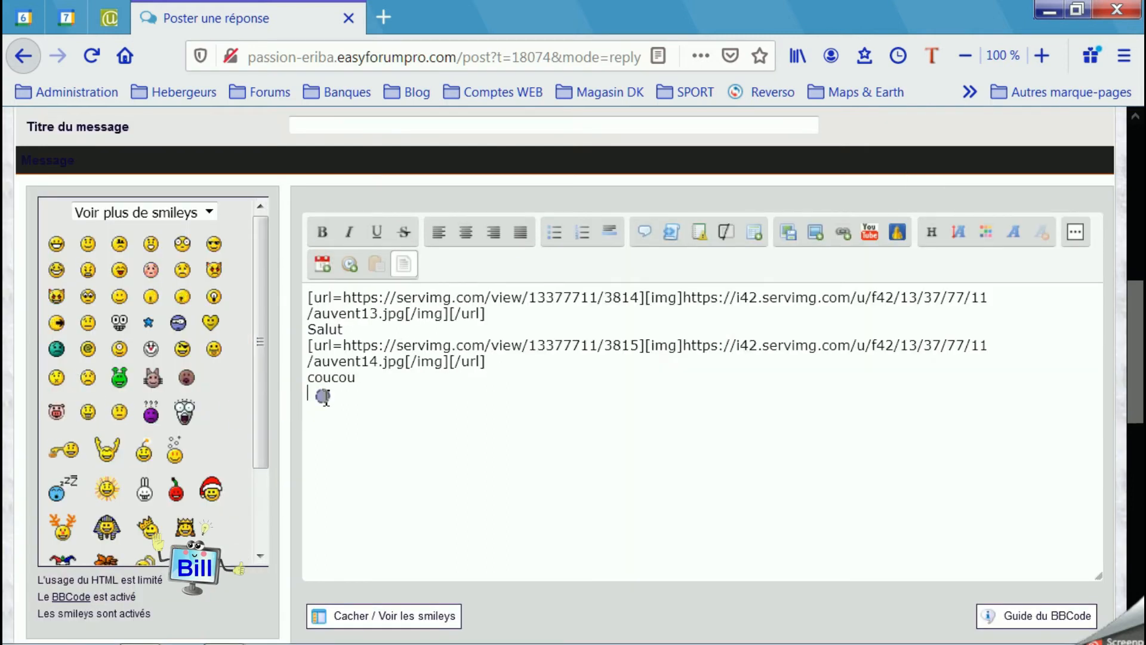
pyautogui.rightClick(324, 399)
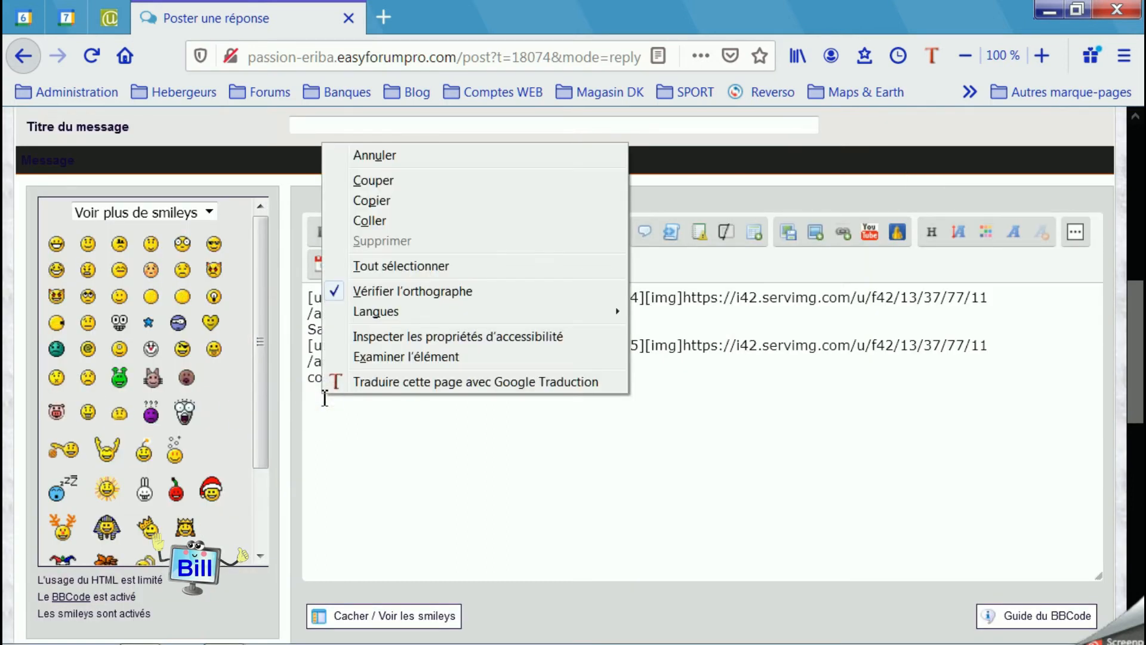
pyautogui.click(397, 219)
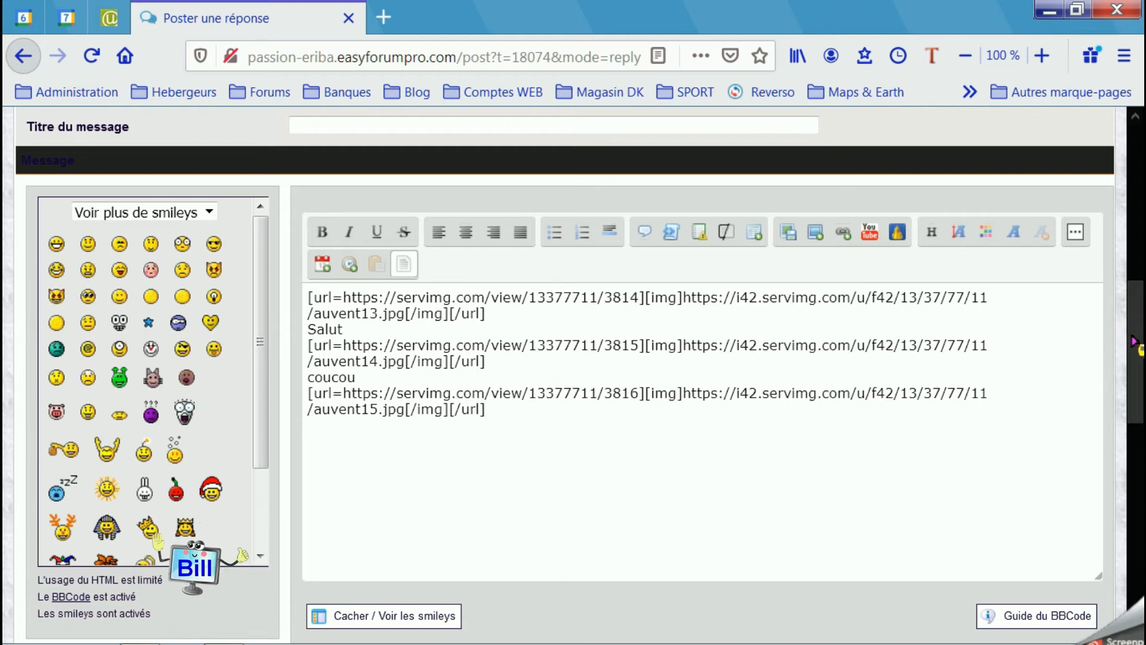
# Preview the reply and check how the three pictures and the text lines between them are laid out
pyautogui.moveTo(1135, 343); pyautogui.dragTo(1139, 456)
pyautogui.scroll(-1, 688, 428)
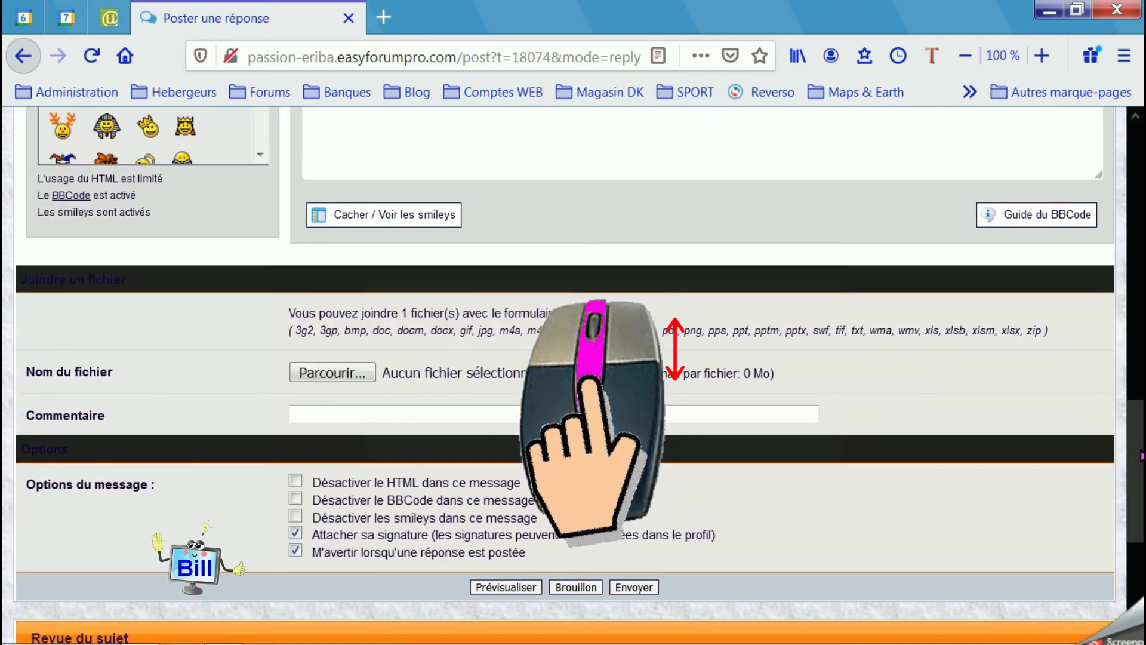
pyautogui.scroll(4, 688, 429)
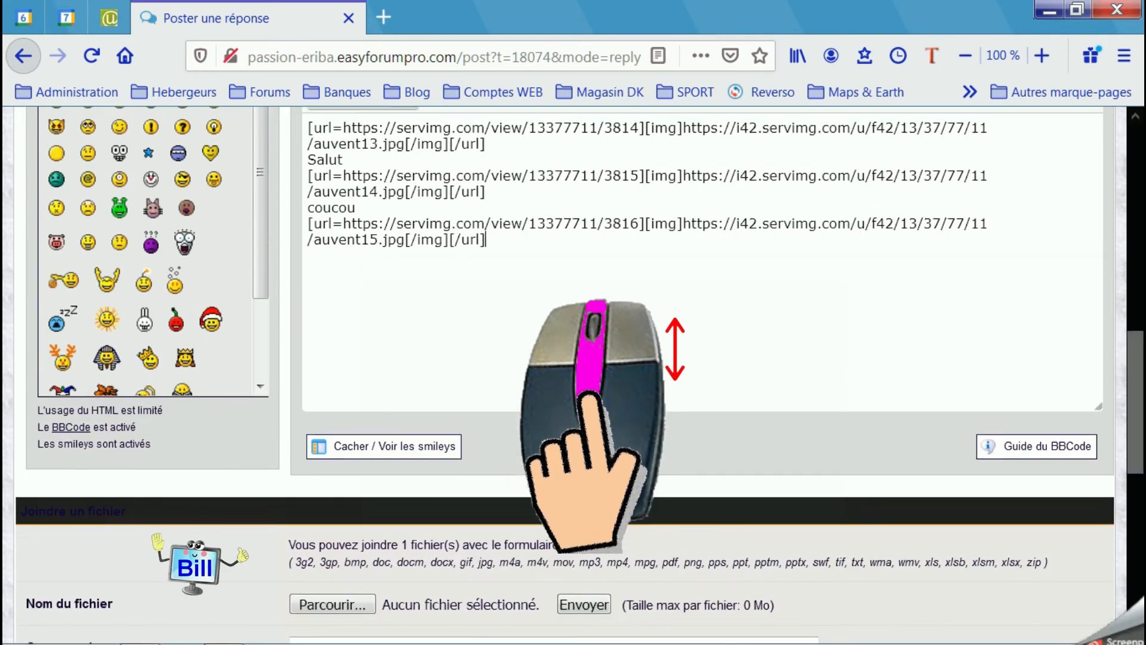
pyautogui.scroll(-9, 687, 429)
pyautogui.scroll(4, 650, 330)
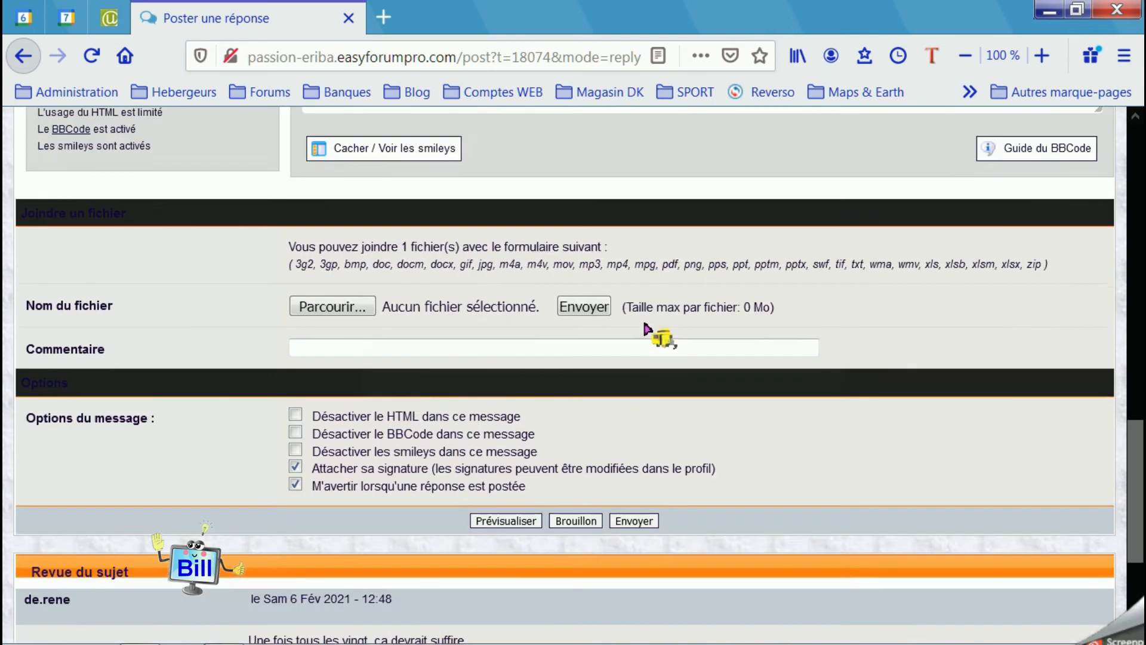
pyautogui.scroll(2, 654, 332)
pyautogui.scroll(-6, 647, 327)
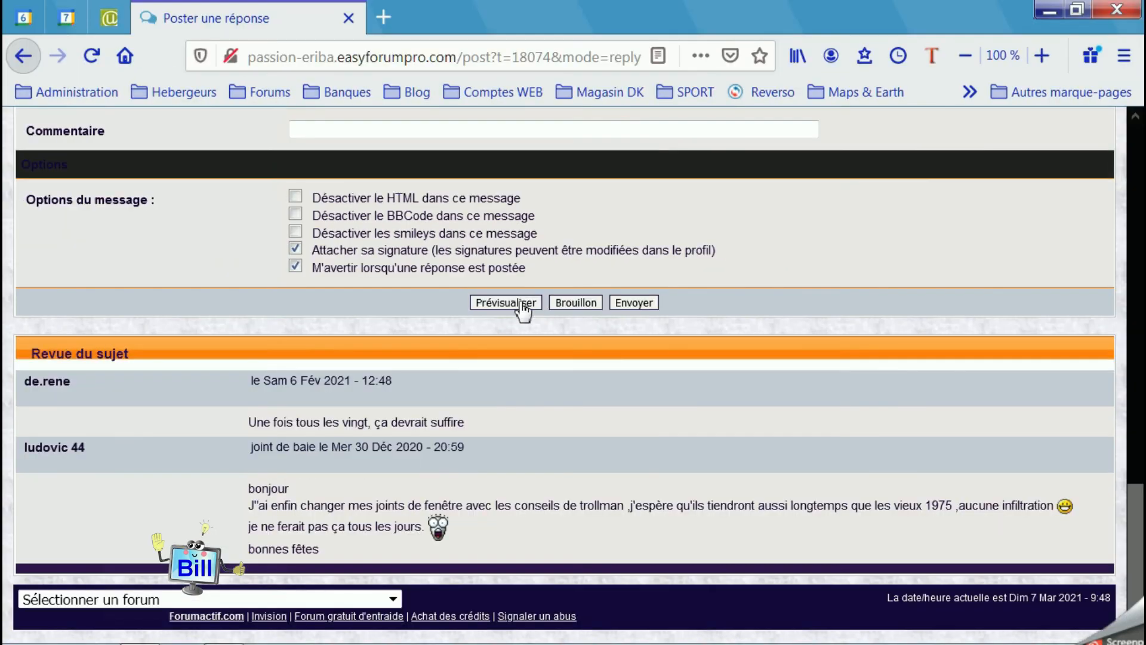
pyautogui.click(514, 306)
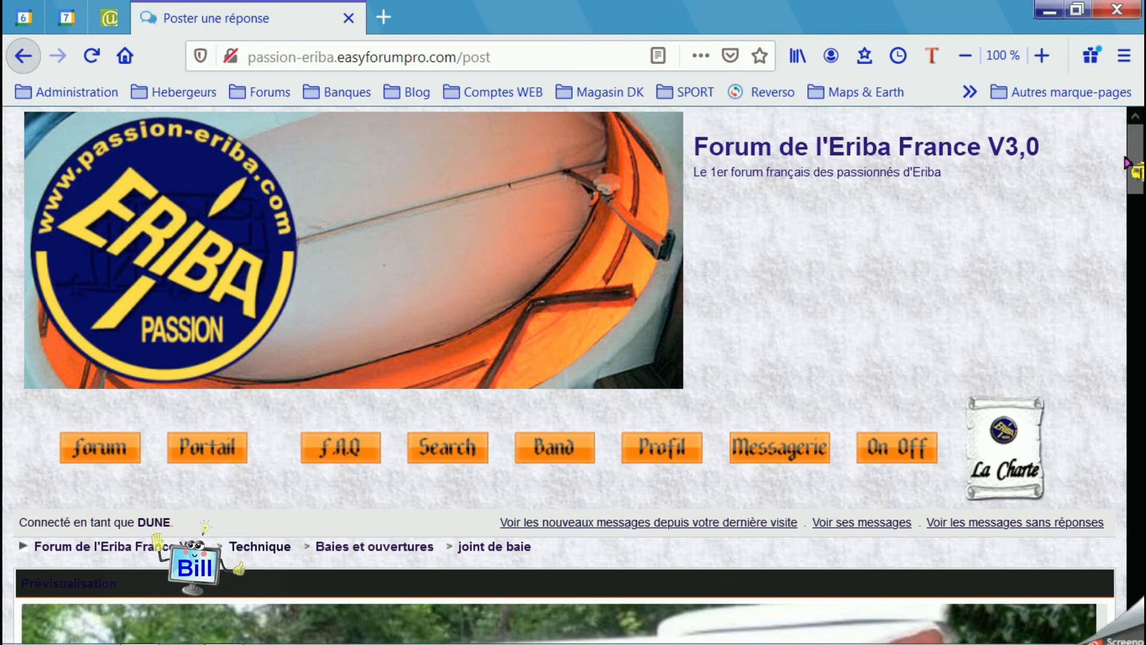
pyautogui.moveTo(1135, 161); pyautogui.dragTo(1139, 337)
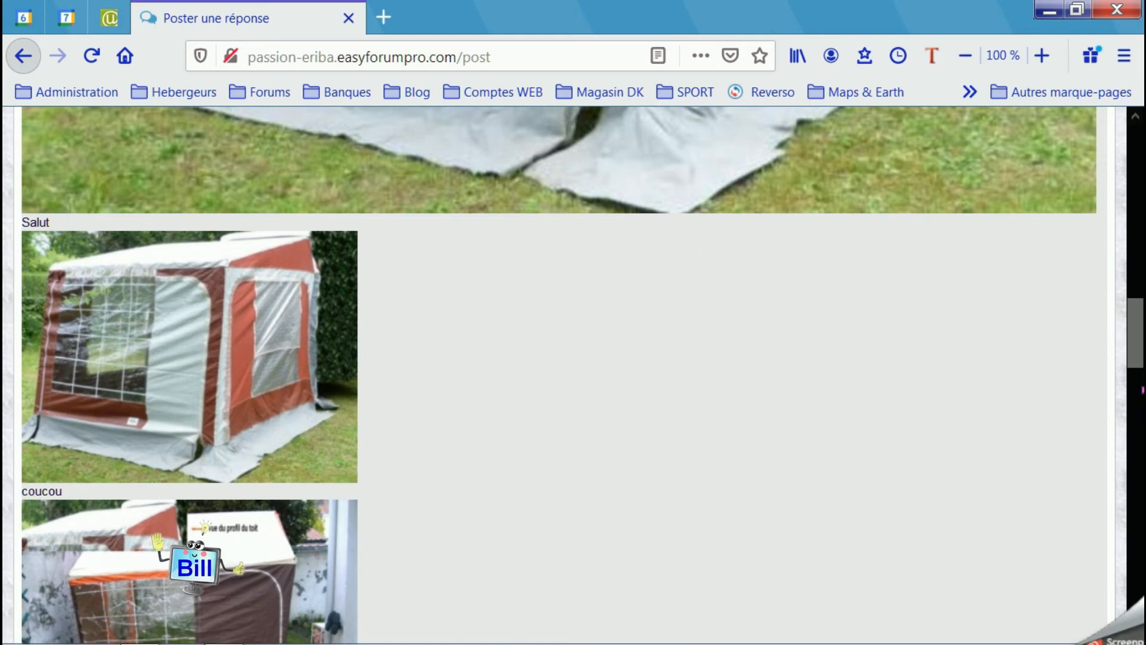
pyautogui.moveTo(1134, 338); pyautogui.dragTo(1140, 293)
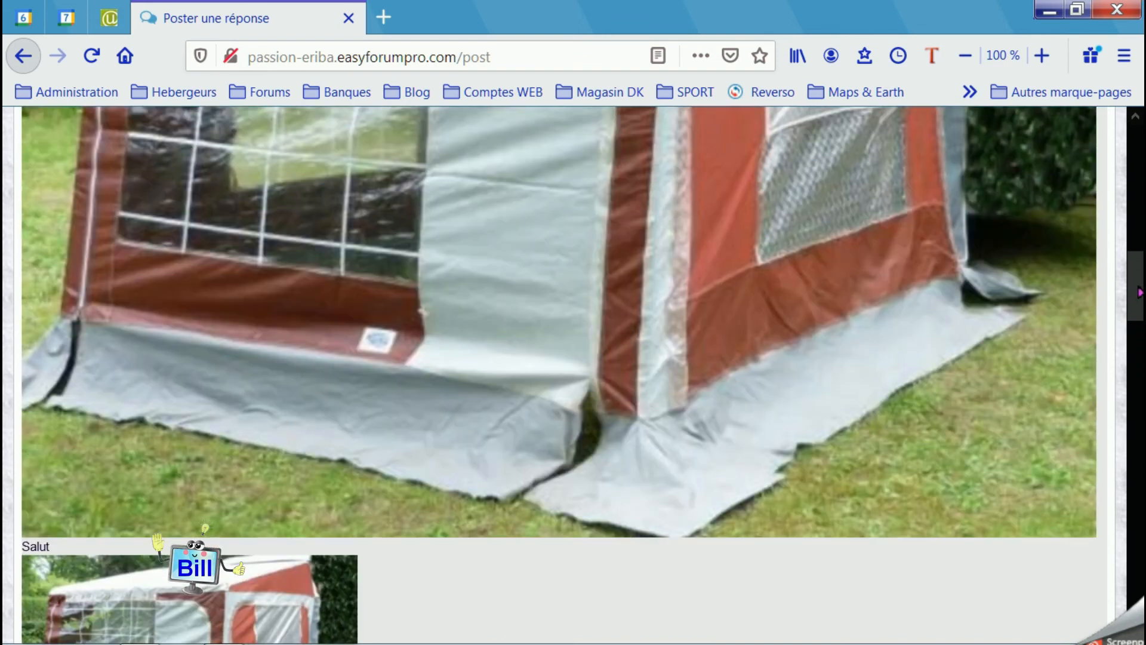
# Delete the auvent14.jpg image code and the word "coucou" from the message text
pyautogui.moveTo(1141, 294); pyautogui.dragTo(1139, 499)
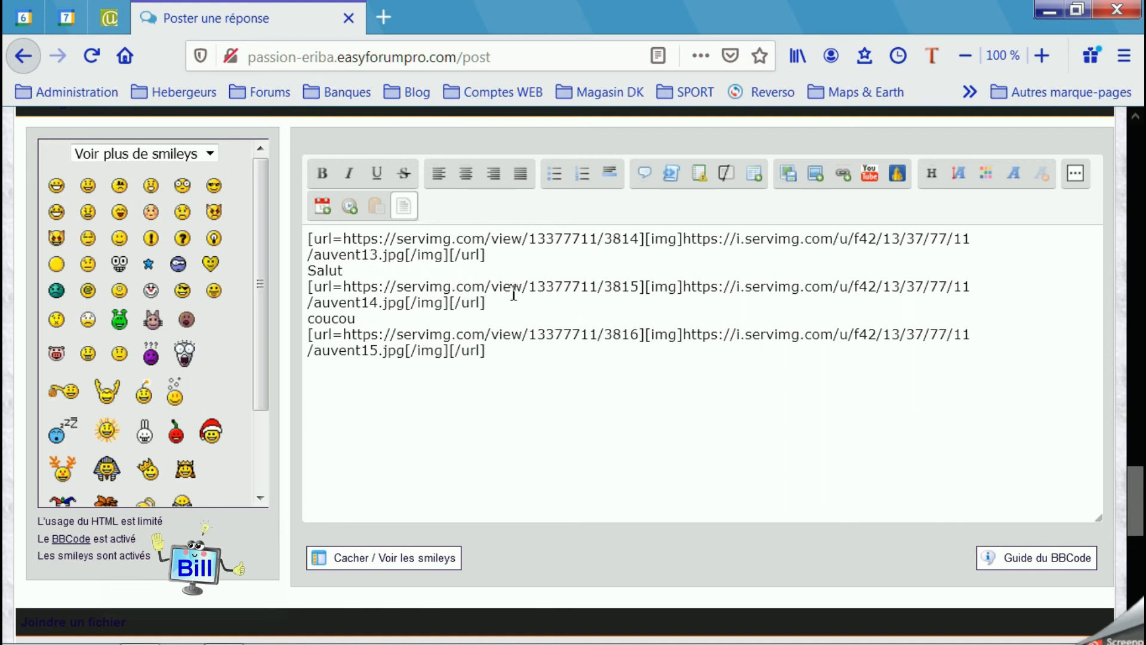
pyautogui.tripleClick(610, 289)
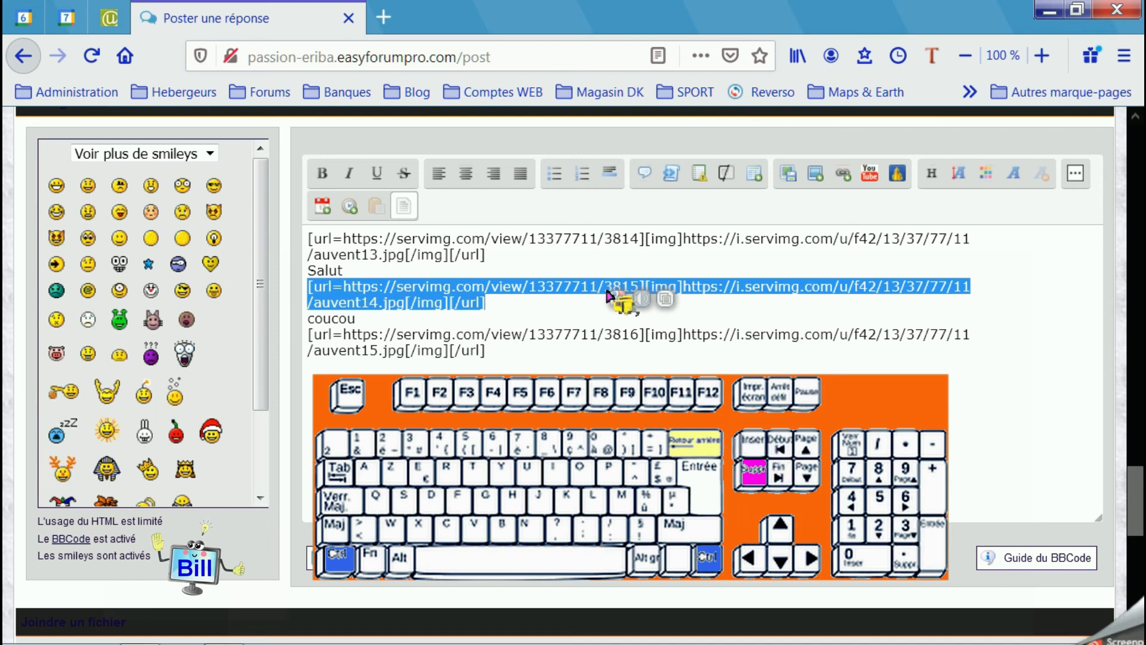
pyautogui.press('Delete')
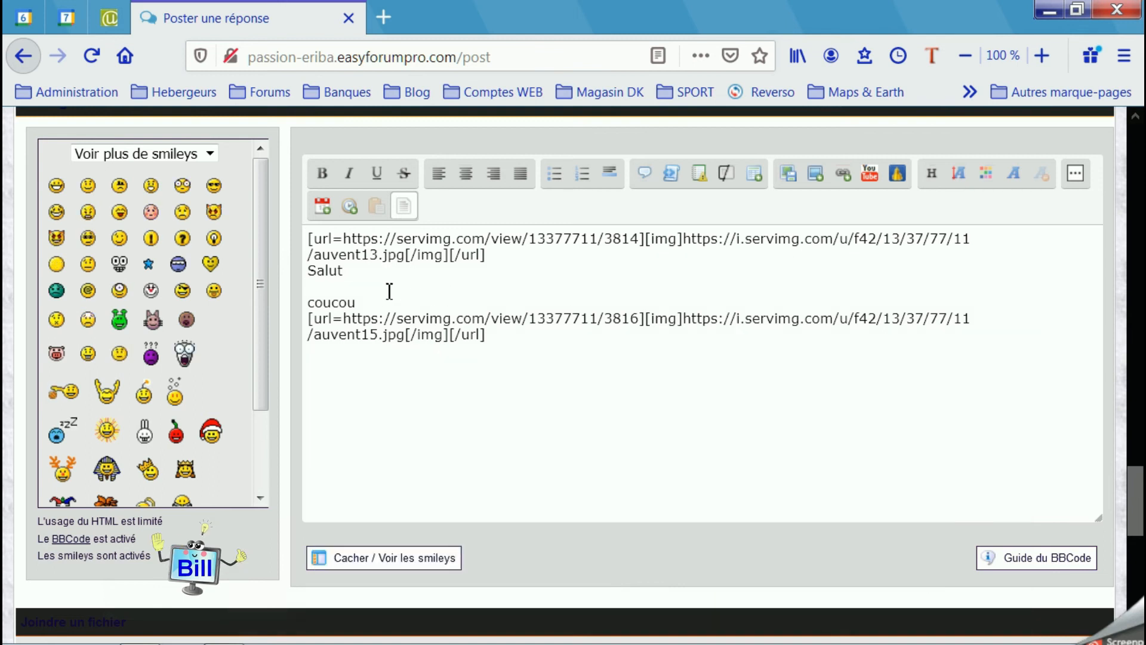
pyautogui.click(359, 307)
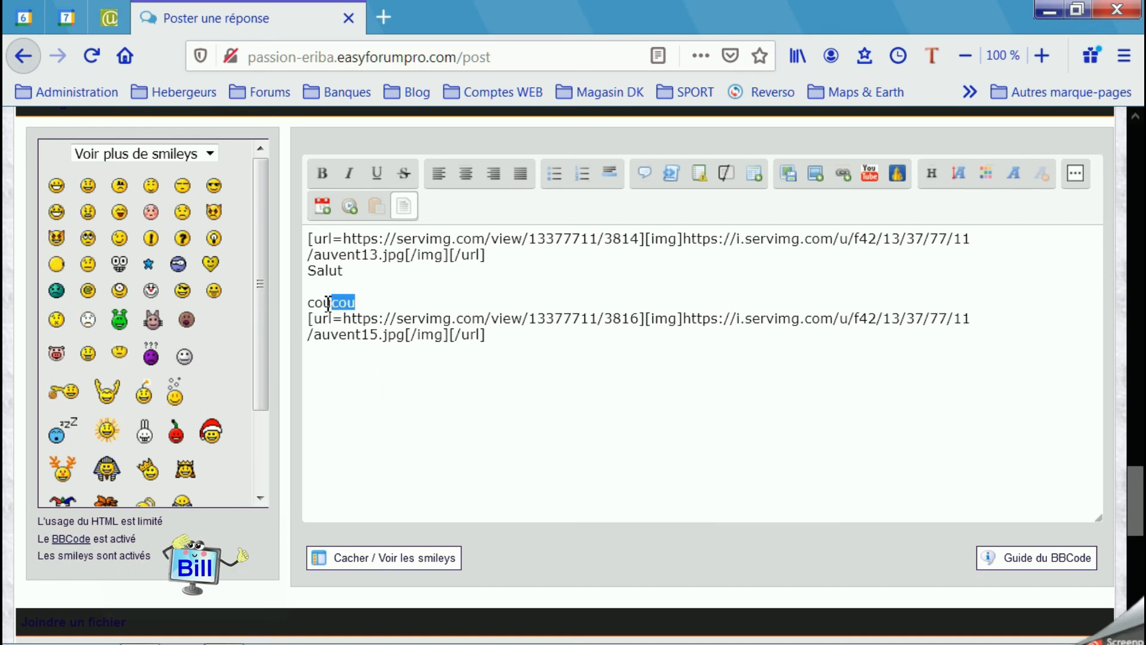
pyautogui.moveTo(329, 303); pyautogui.dragTo(302, 302)
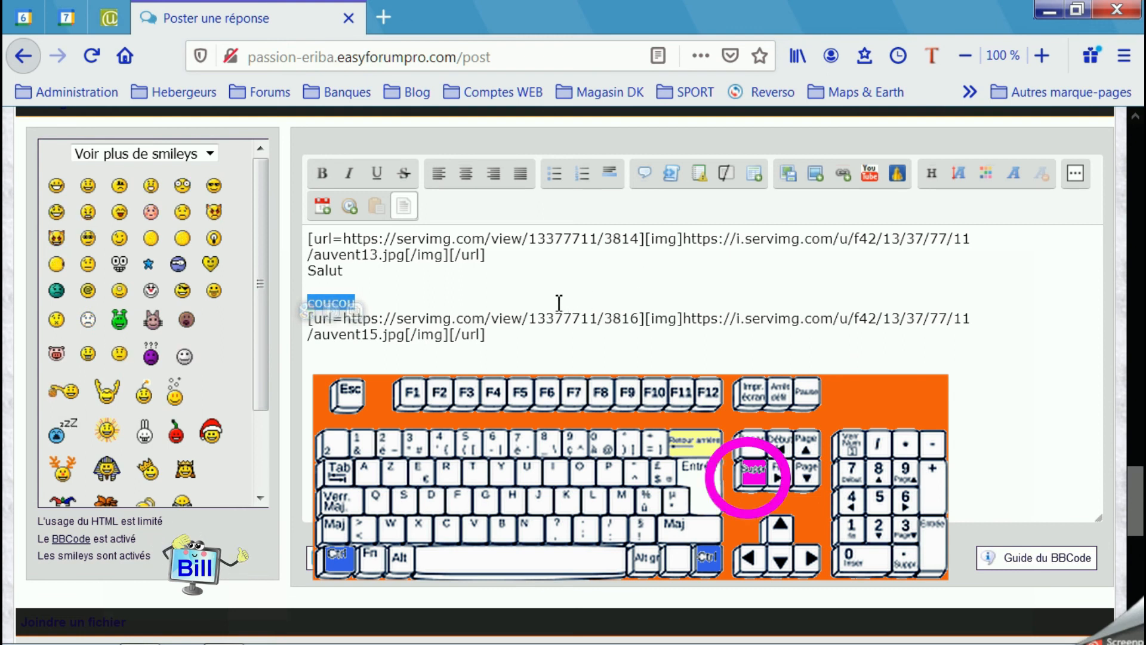
pyautogui.press('Delete')
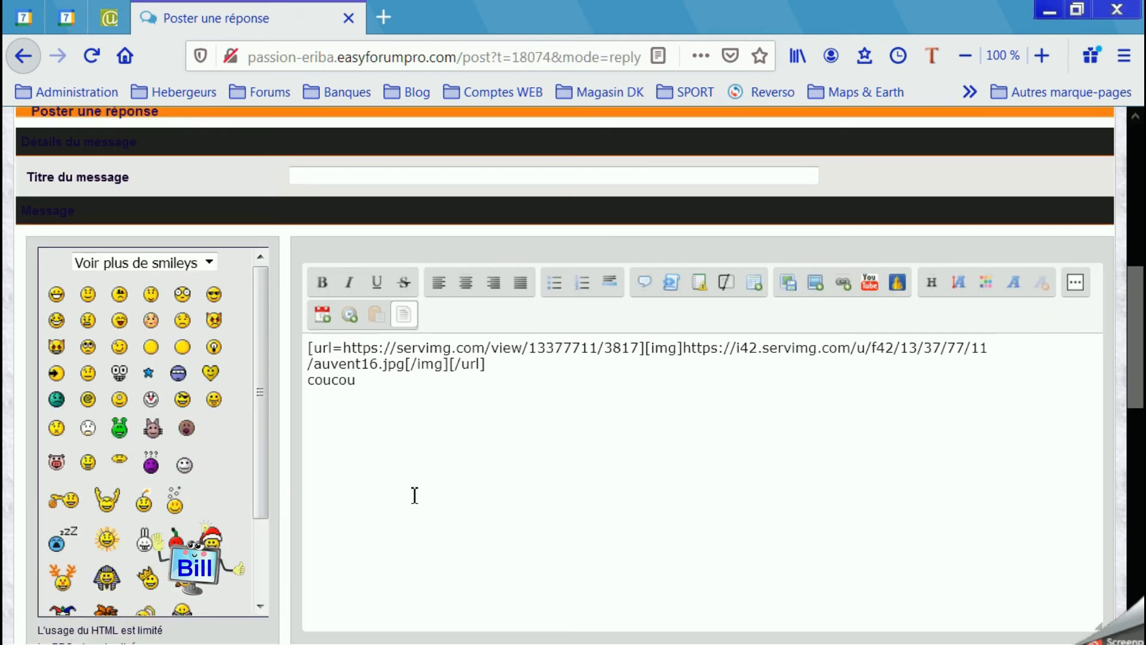
# Erase the word "coucou" beneath the auvent16.jpg image code, working backwards from its last letter
pyautogui.click(363, 383)
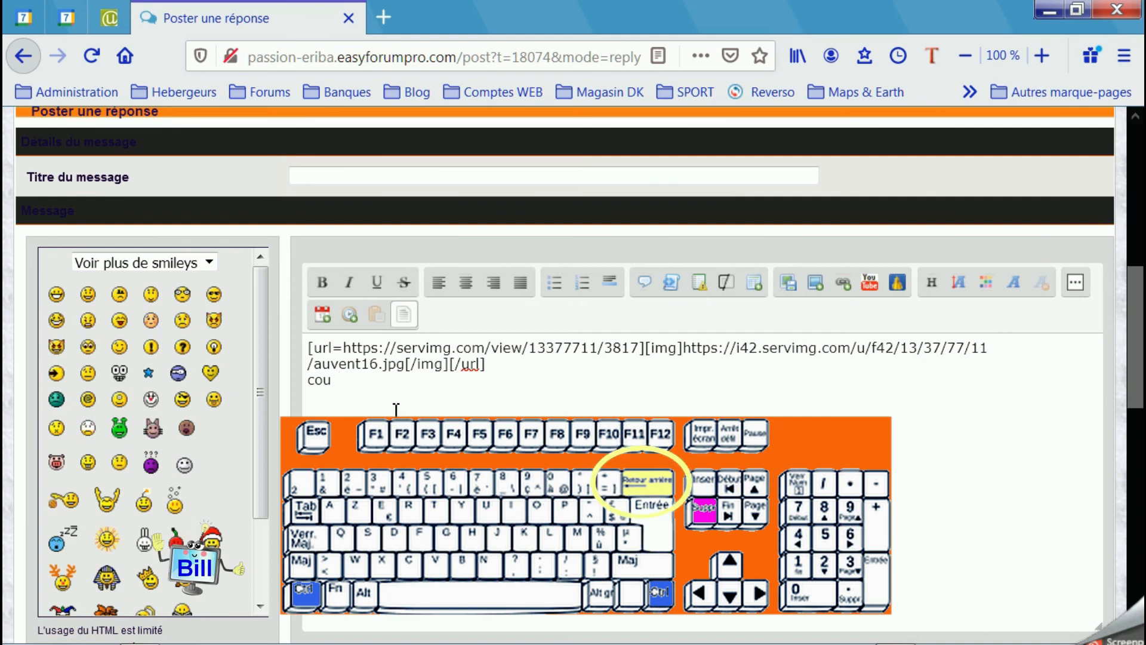
pyautogui.press('BackSpace')
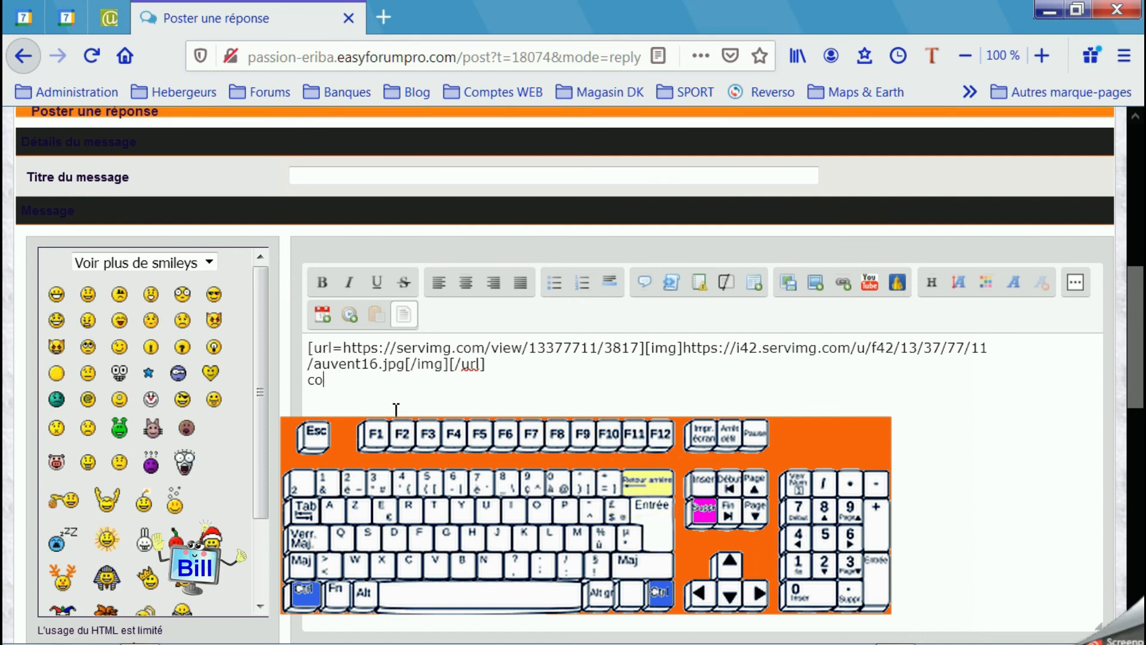
pyautogui.press('BackSpace')
pyautogui.press('BackSpace')
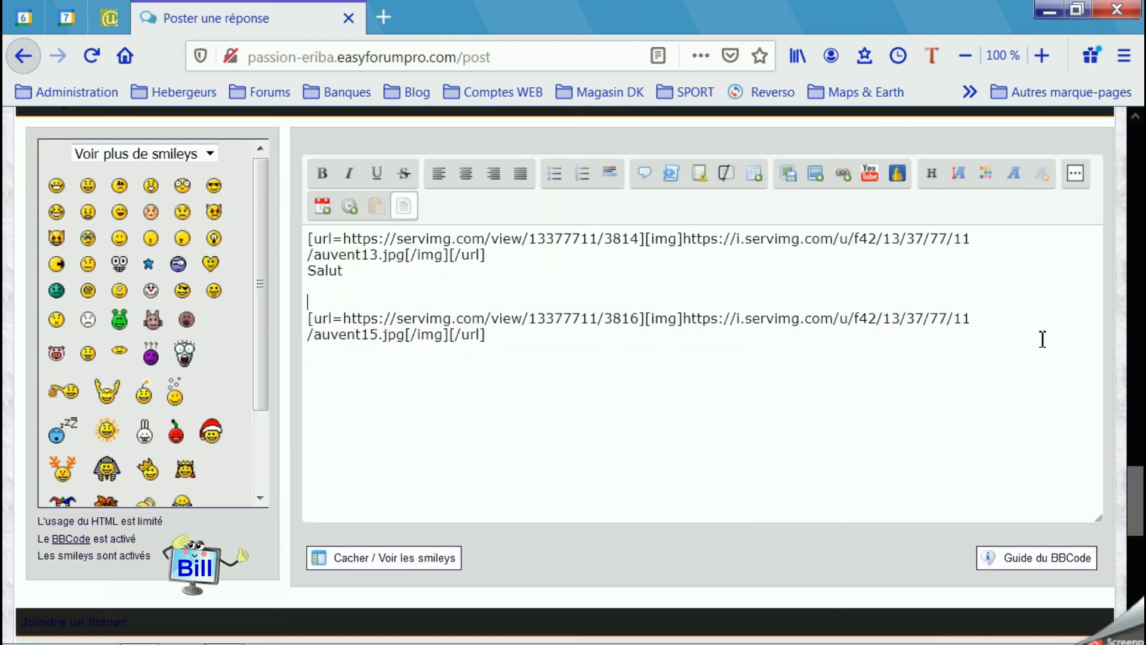
# Preview the edited reply and check the layout of the remaining pictures and the "Salut" line
pyautogui.scroll(-4, 808, 394)
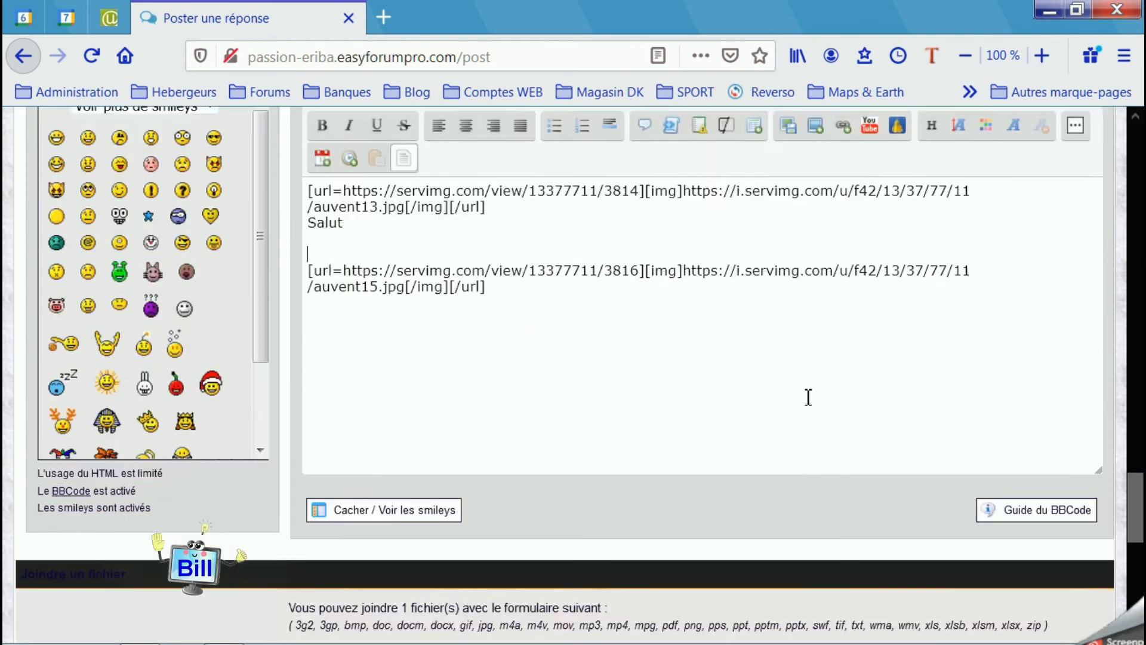
pyautogui.scroll(-5, 800, 400)
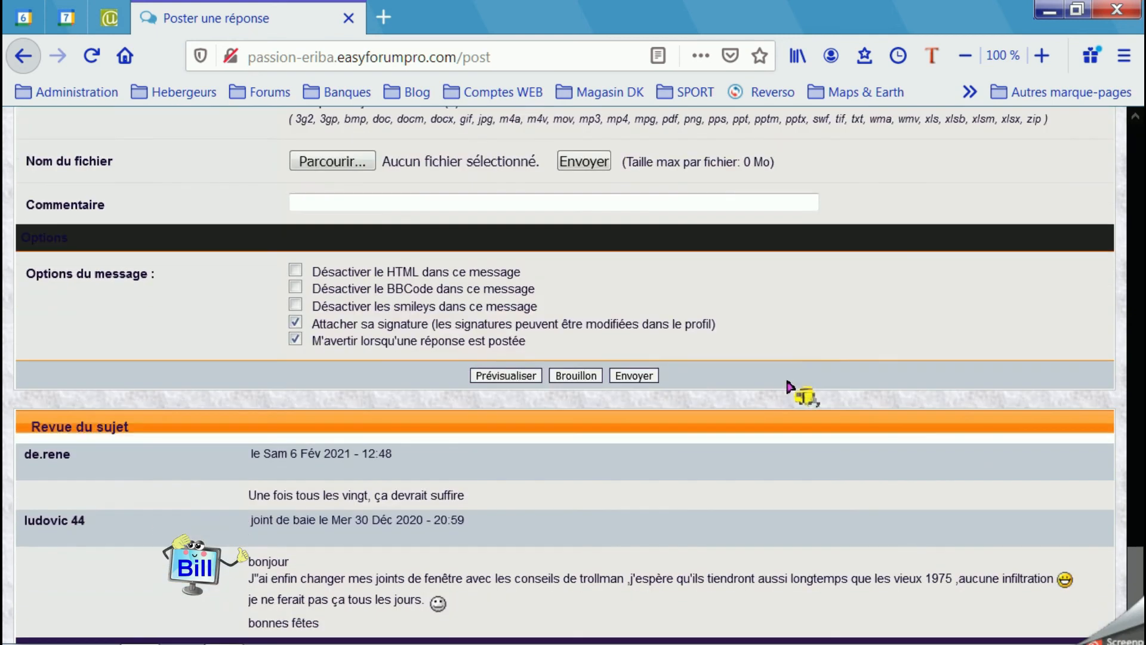
pyautogui.click(507, 376)
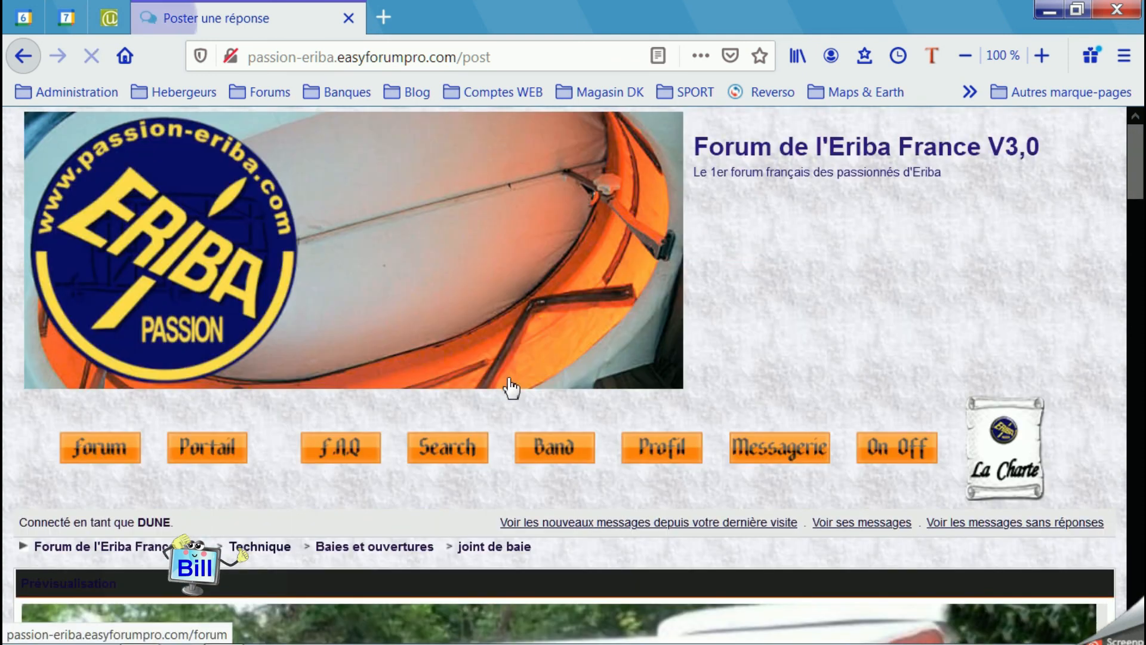
pyautogui.scroll(-10, 836, 304)
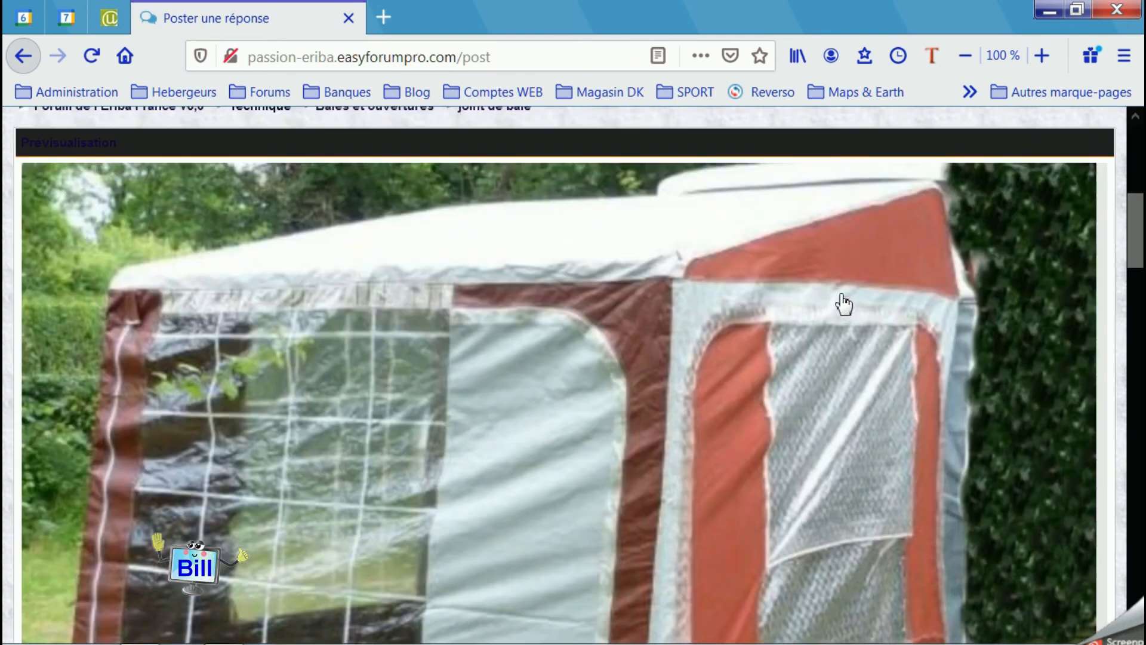
pyautogui.scroll(-6, 782, 325)
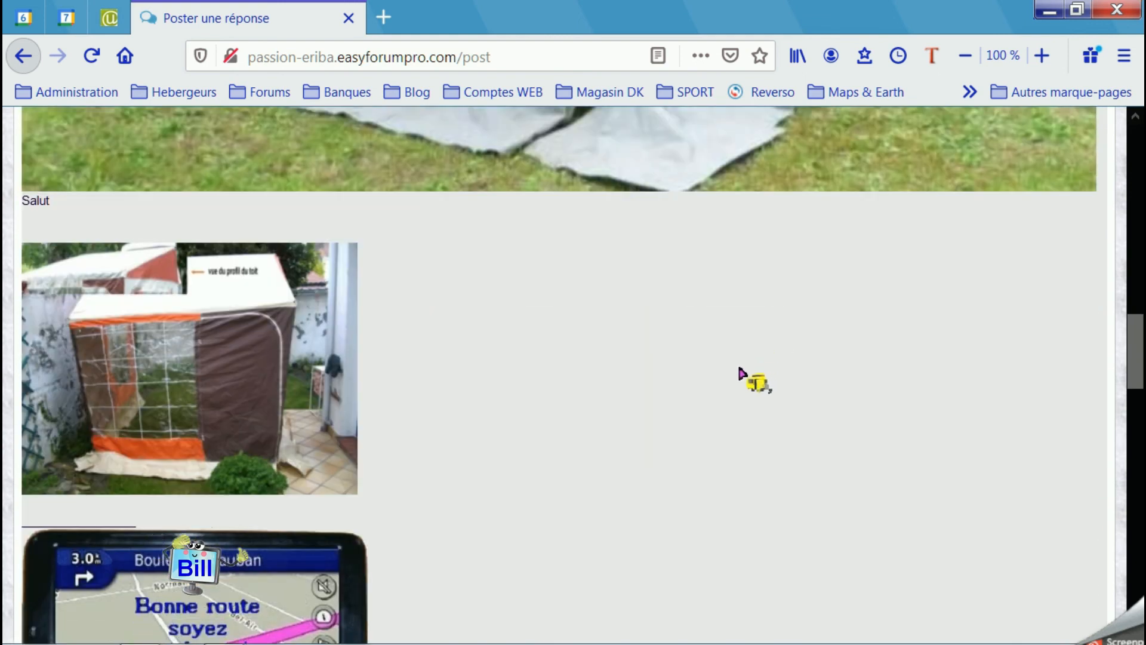
pyautogui.scroll(5, 680, 379)
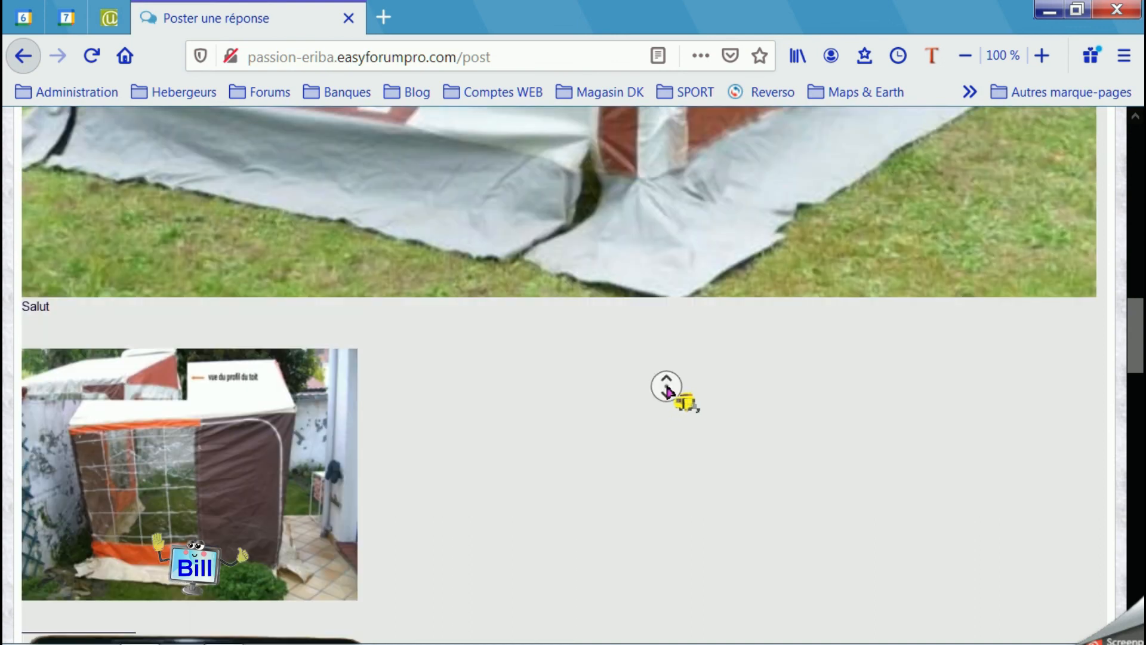
pyautogui.scroll(2, 763, 392)
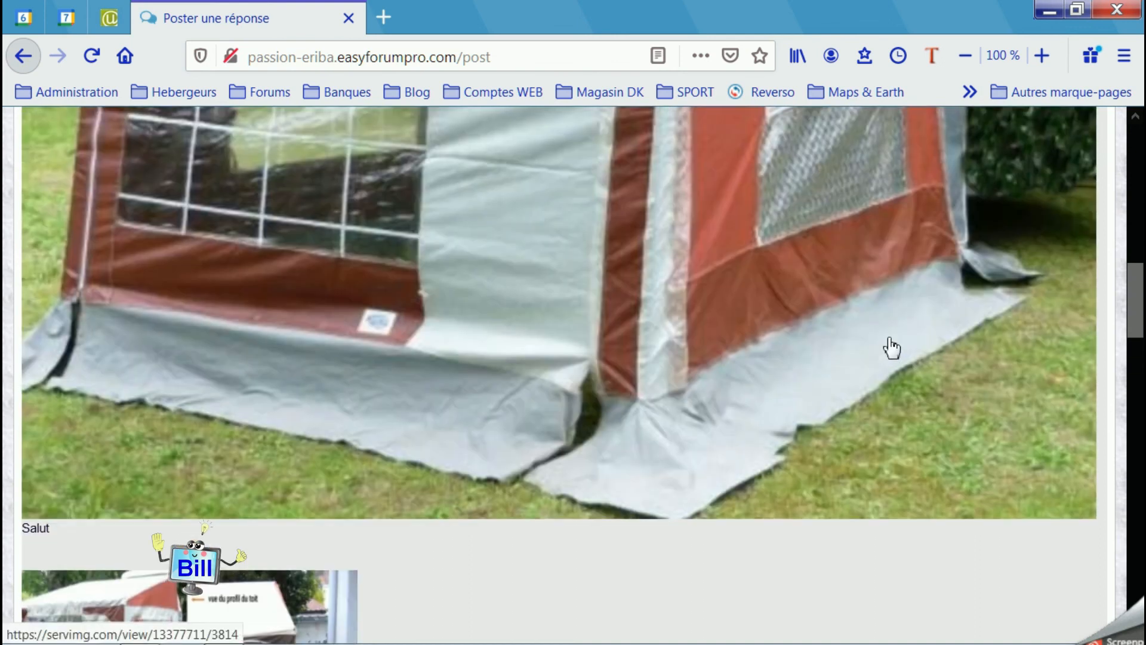